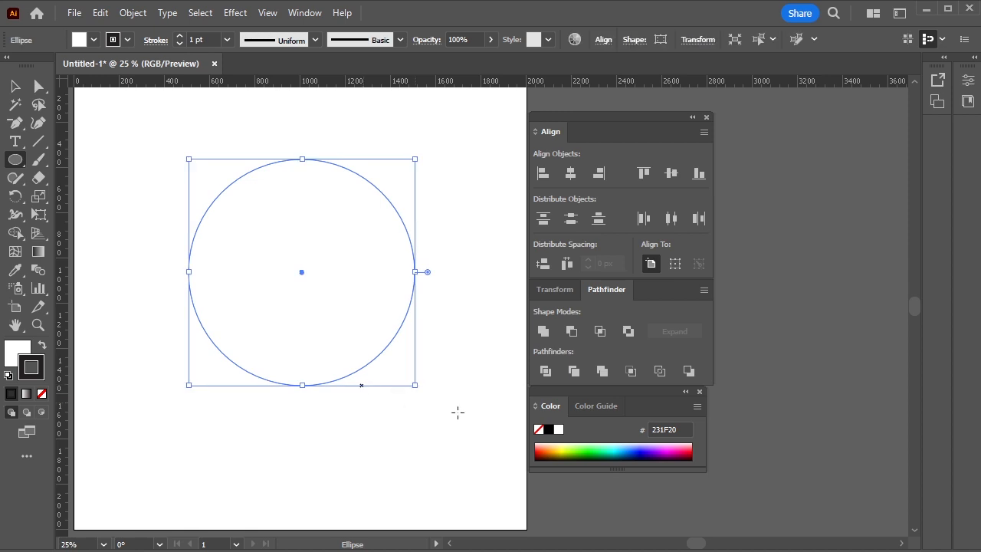
Fill the circle with light yellow FFFE7F and draw a horizontal Pen-tool line across its centre, extending past both sides
key("v")
left_click(562, 446)
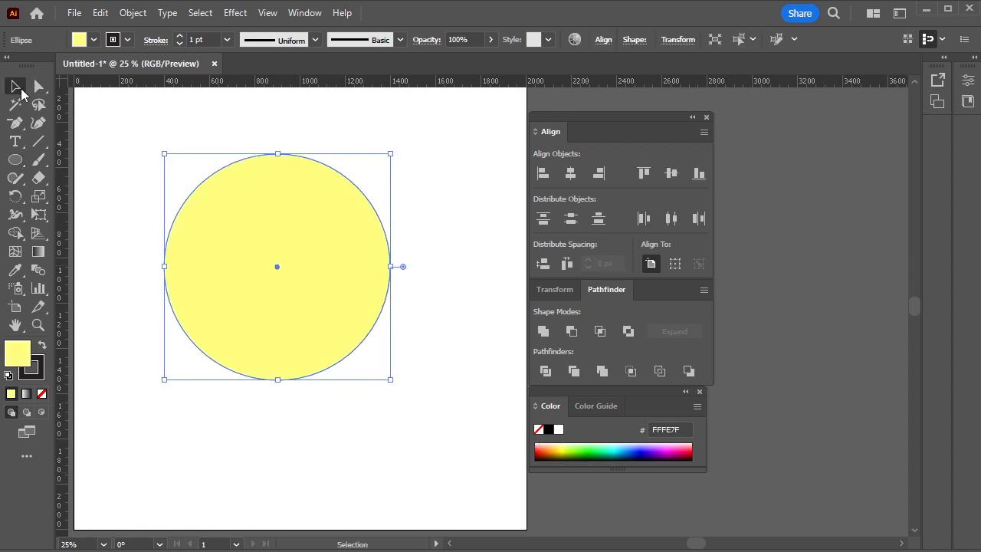
left_click(15, 127)
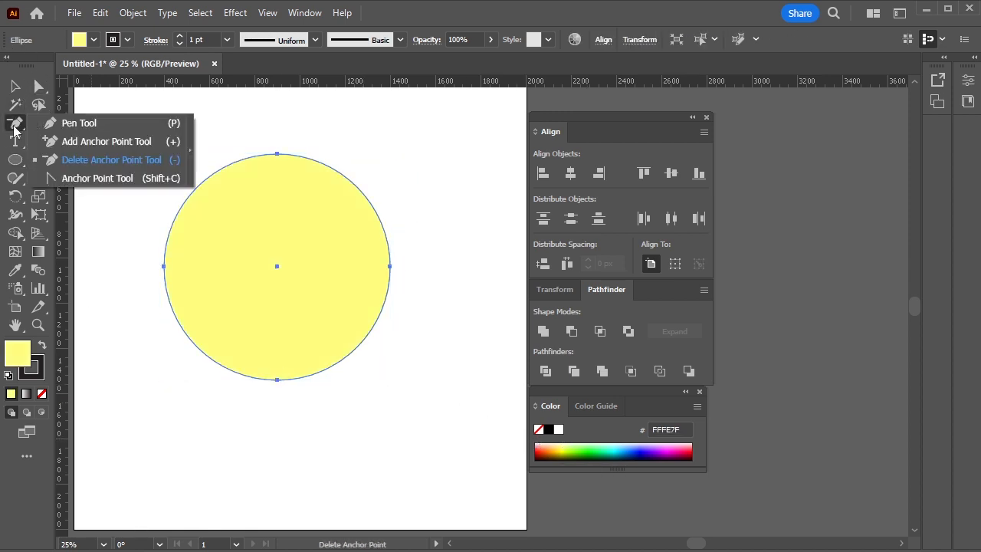
left_click(73, 123)
left_click(141, 268)
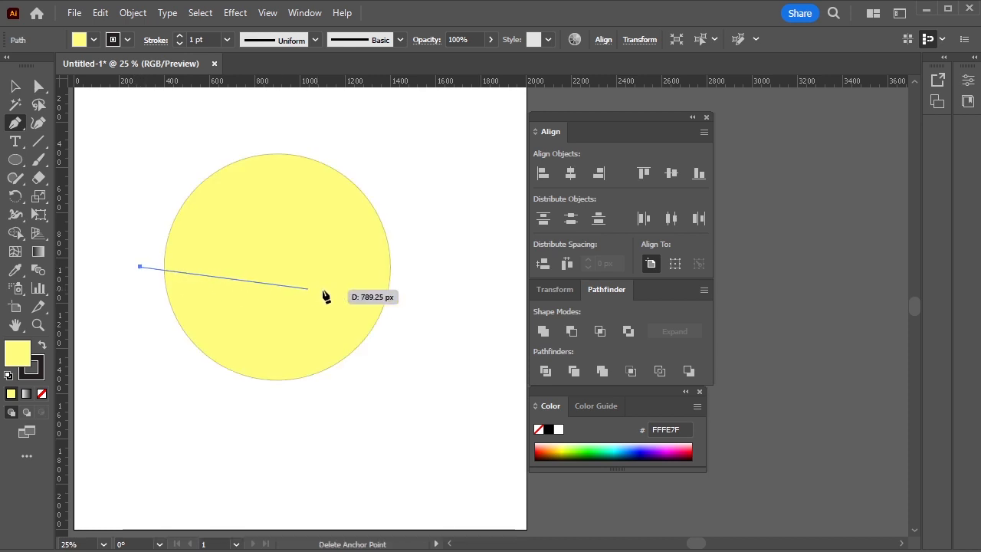
left_click(434, 267)
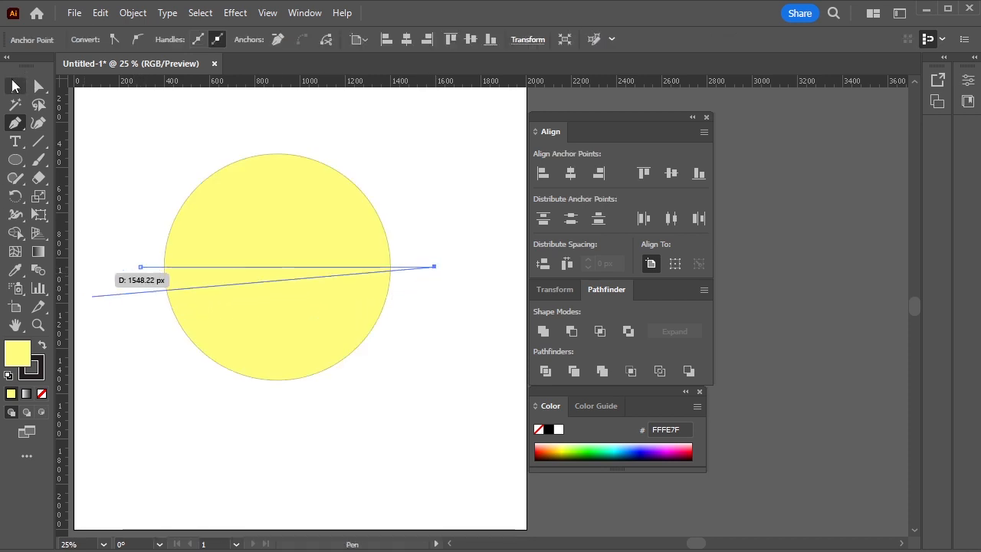
left_click(15, 104)
Draw a smaller circle, about 500 px wide, between the horizontal line and the large circle's bottom edge
left_click(15, 159)
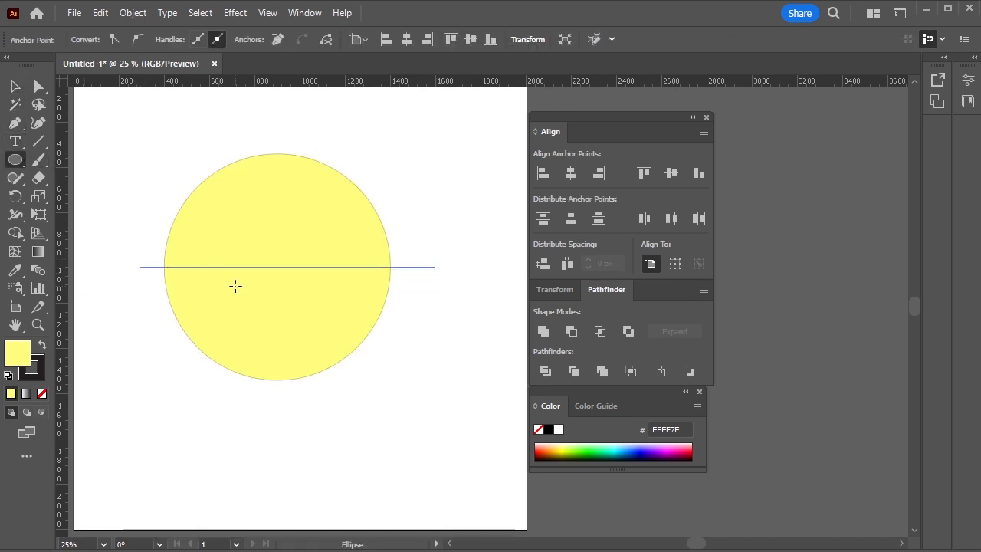
left_click_drag(227, 267, 305, 379)
key("v")
key("ctrl+shift+a")
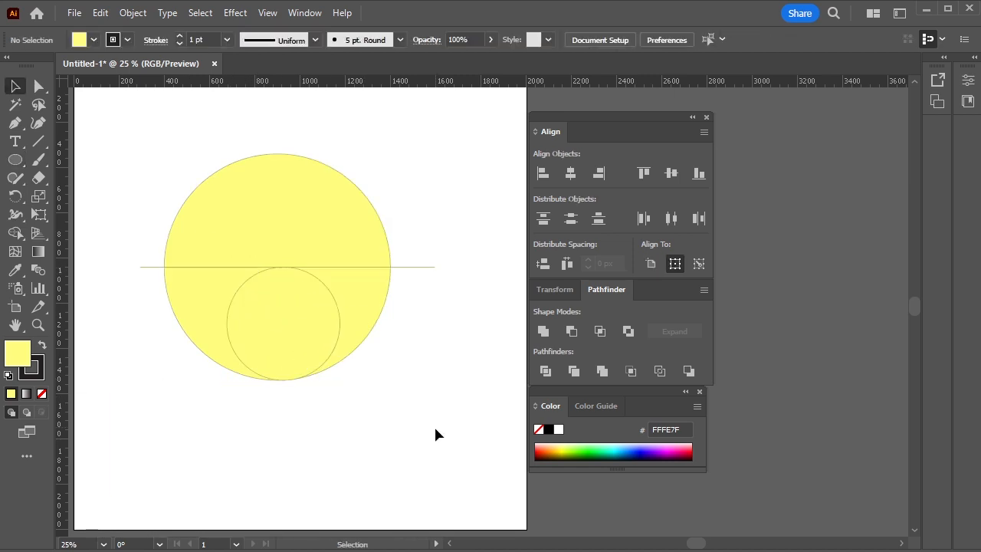
Centre the small circle horizontally on the large circle, with the large circle as the key object
left_click_drag(280, 325, 285, 322)
left_click(313, 223)
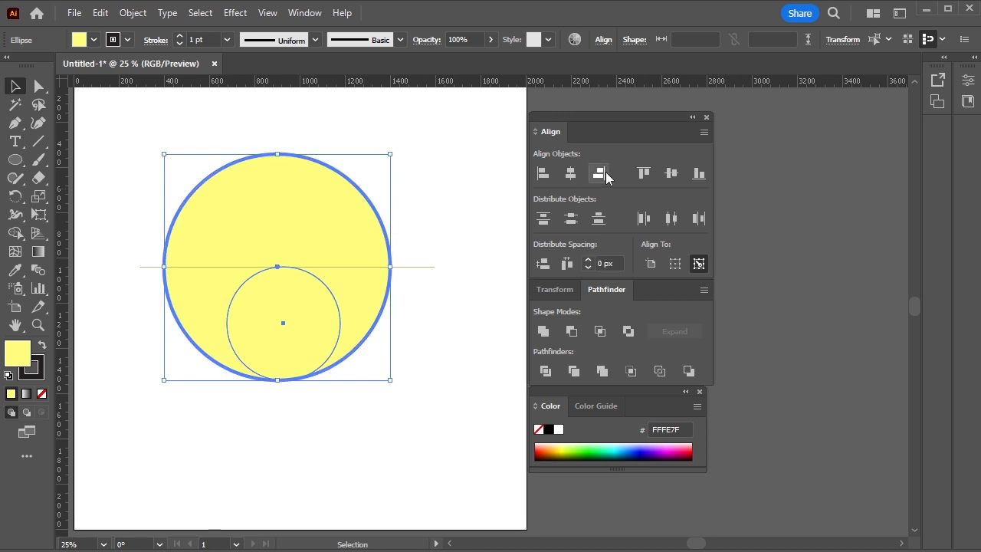
left_click(571, 173)
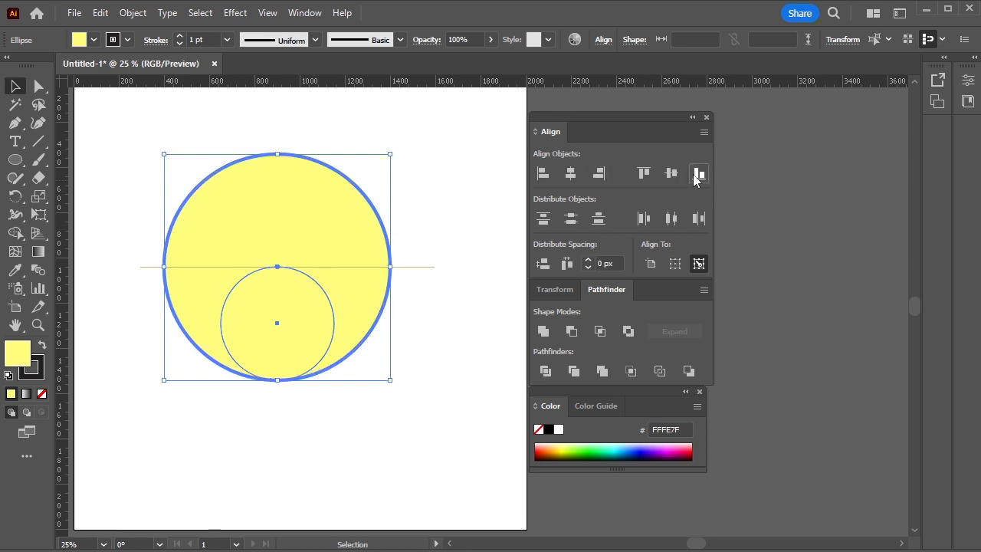
left_click(415, 368)
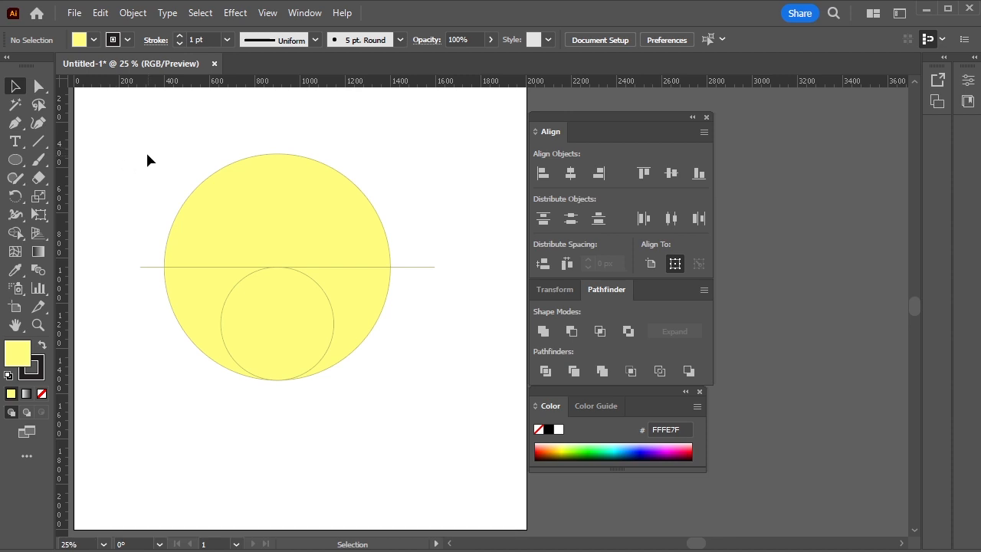
Use Shape Builder to remove the large circle's upper half, its piece right of the small circle and the protruding line ends
left_click_drag(343, 422, 352, 422)
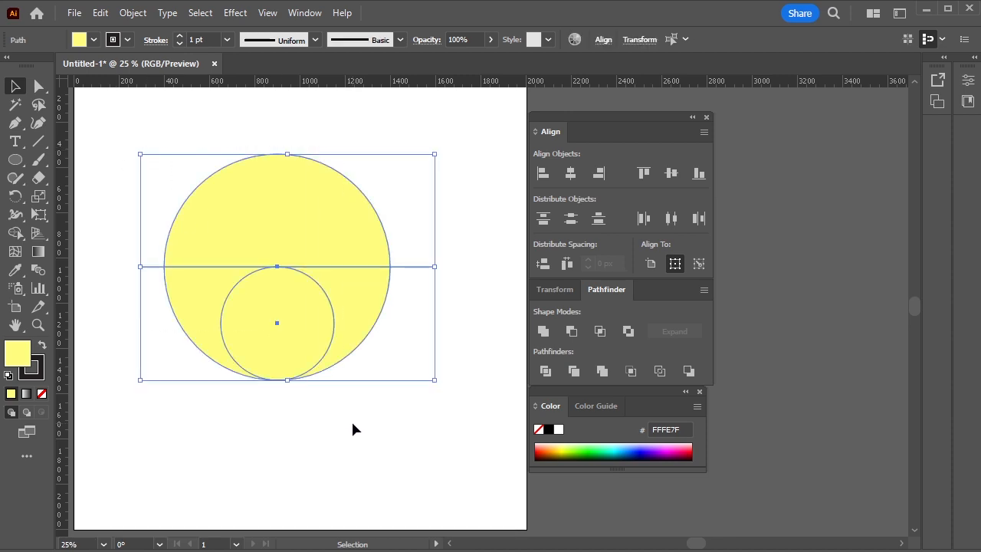
left_click(17, 235)
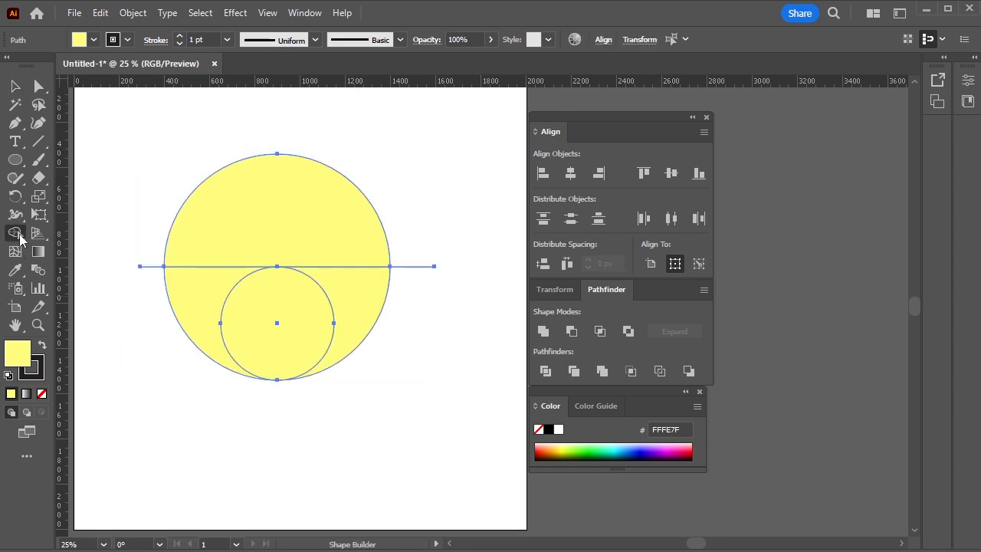
left_click(284, 224, "alt")
left_click_drag(353, 249, 397, 376)
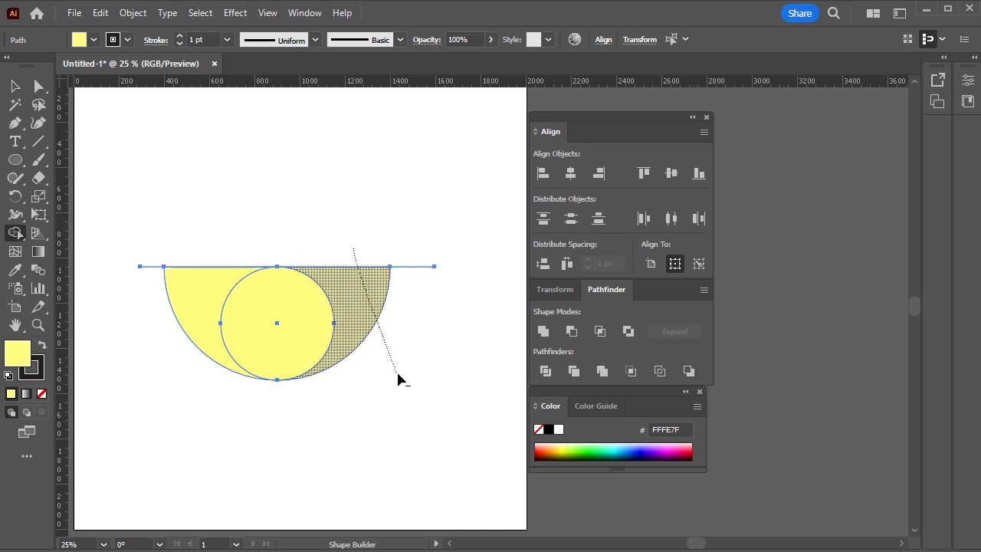
left_click_drag(417, 254, 425, 320)
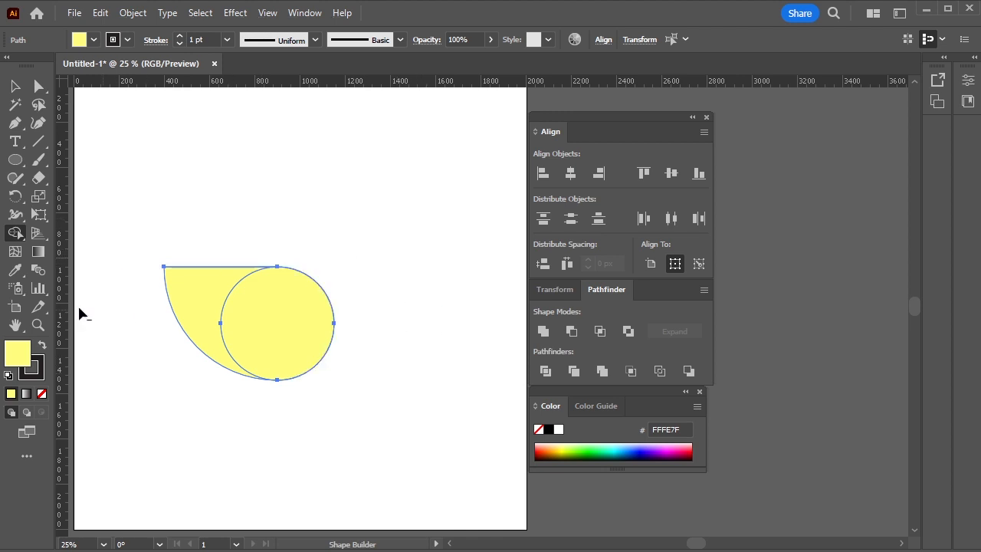
left_click(11, 81)
left_click(201, 225)
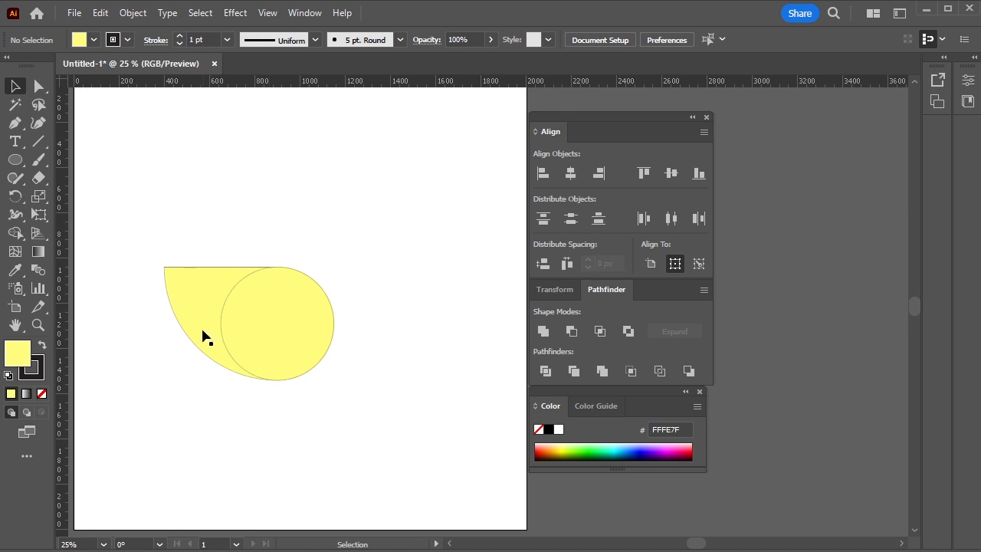
Split the small circle and the remaining piece with Pathfinder Divide, and ungroup the result
scroll(201, 337, "up", 1)
left_click_drag(359, 410, 366, 416)
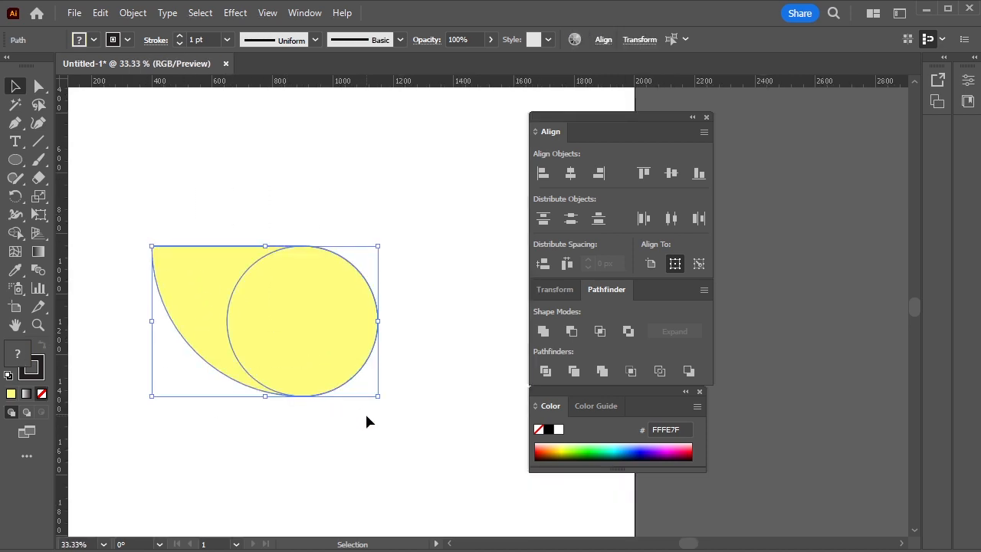
left_click(545, 371)
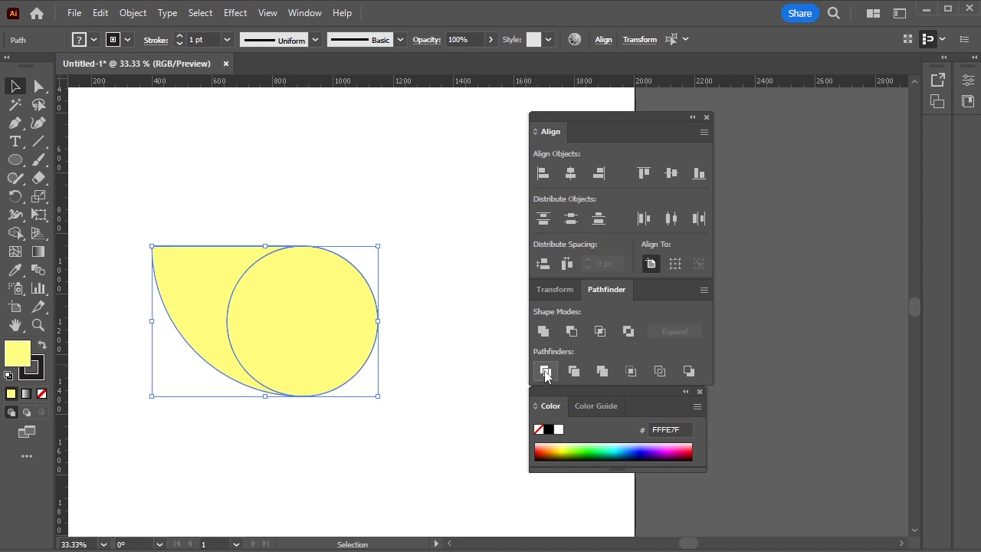
right_click(250, 264)
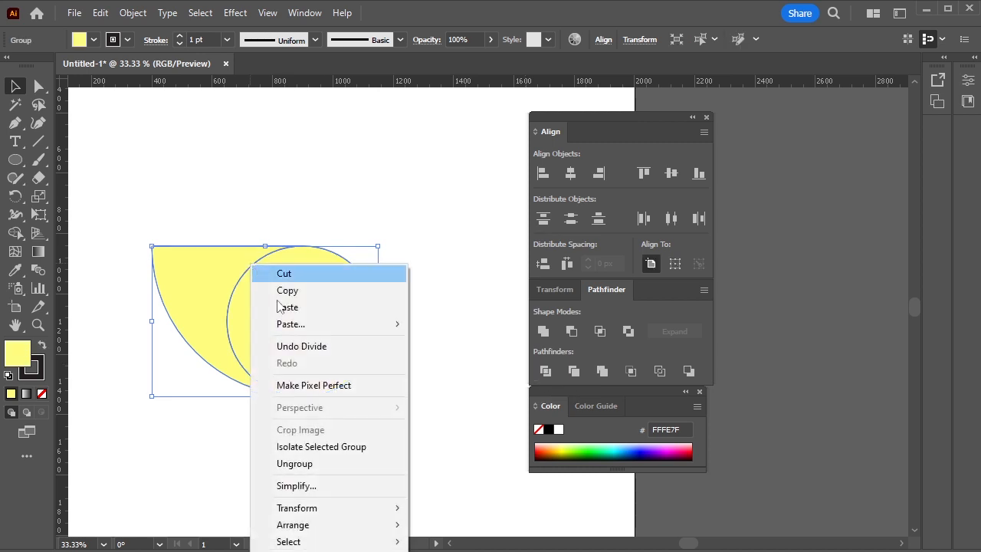
left_click(351, 460)
left_click(472, 444)
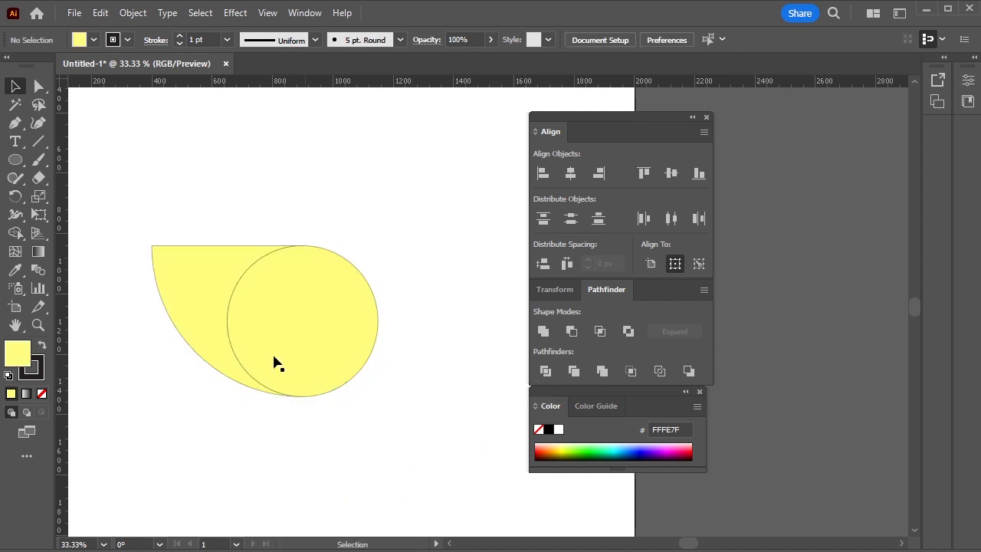
Delete the left piece's anchor point at the top of the circle to turn the piece into a petal
left_click(207, 282)
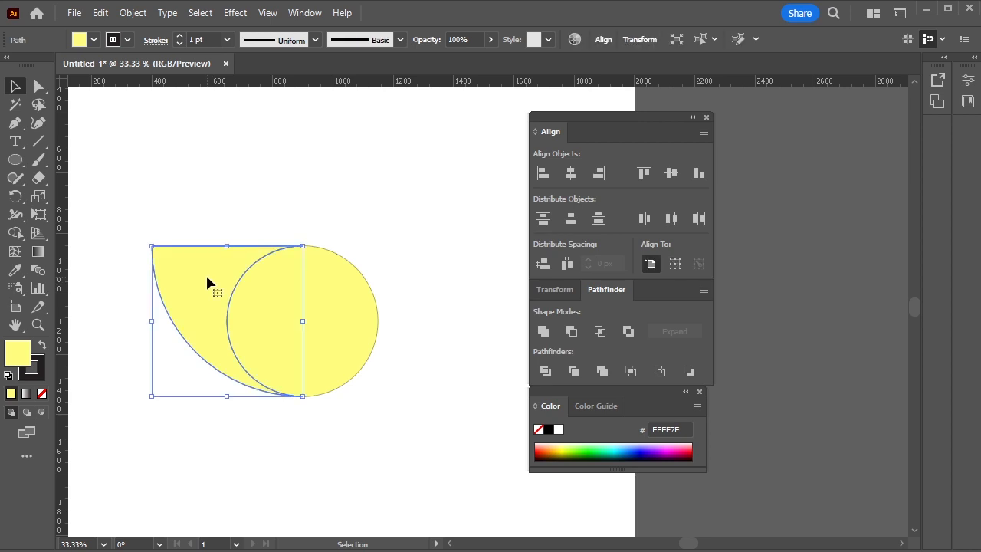
left_click(16, 125)
left_click(65, 159)
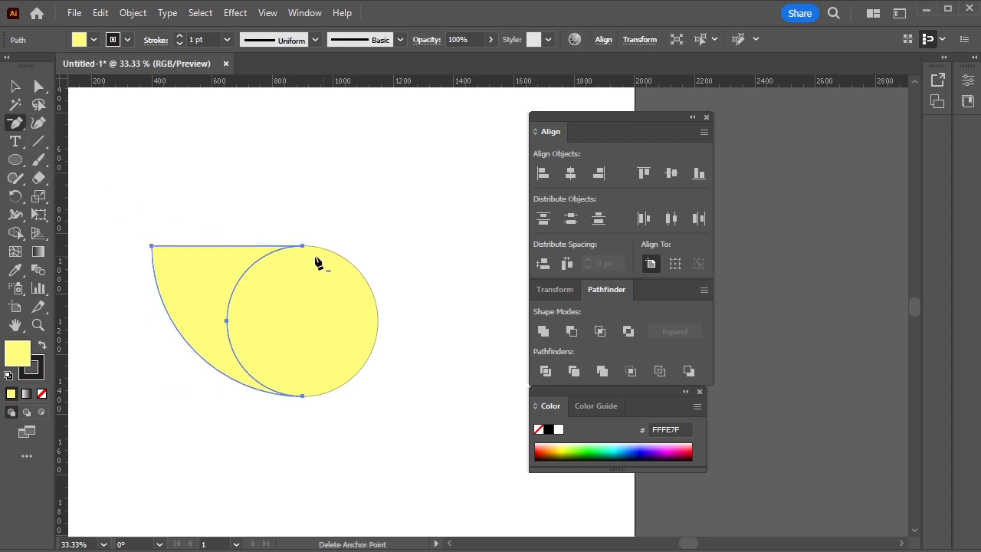
scroll(269, 258, "up", 1)
scroll(392, 262, "down", 1)
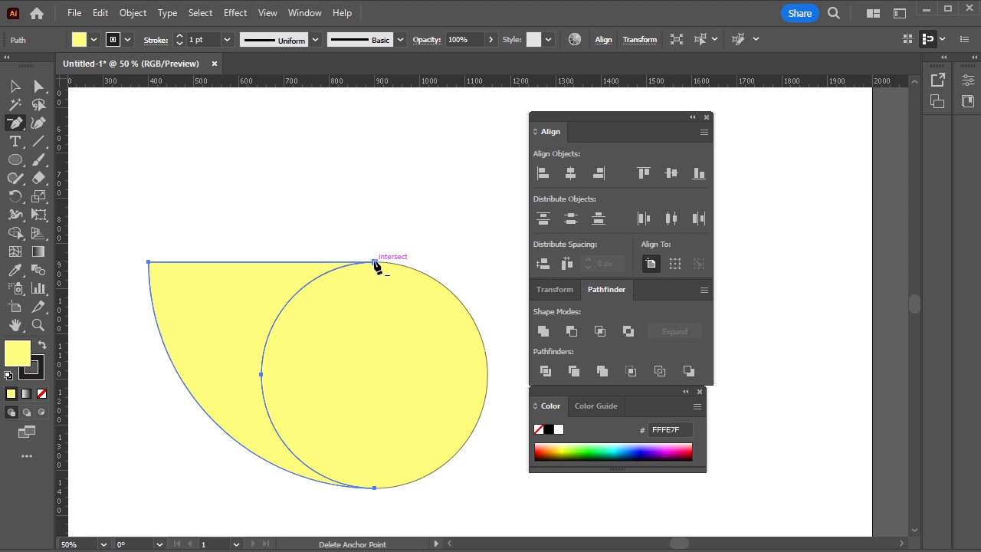
left_click(375, 263)
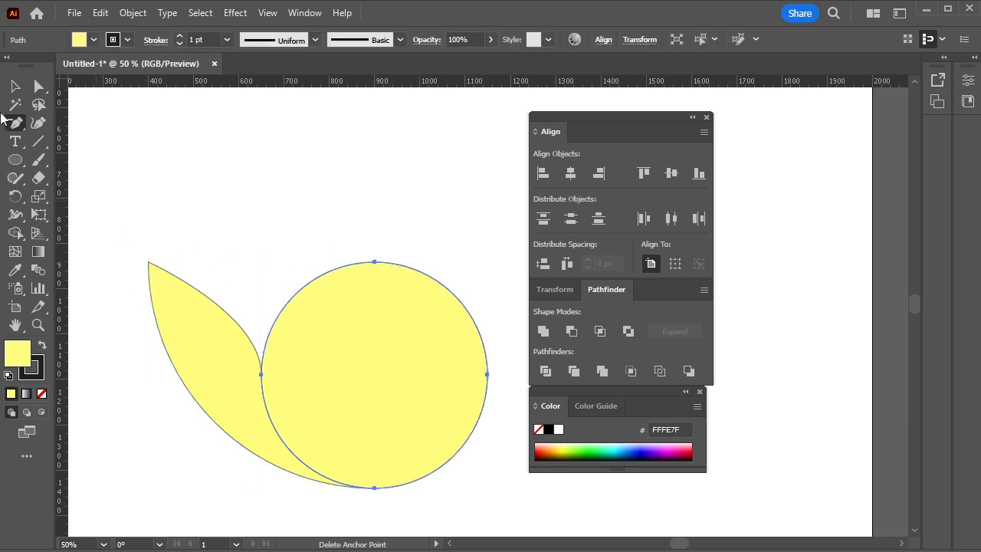
key("v")
left_click(258, 242)
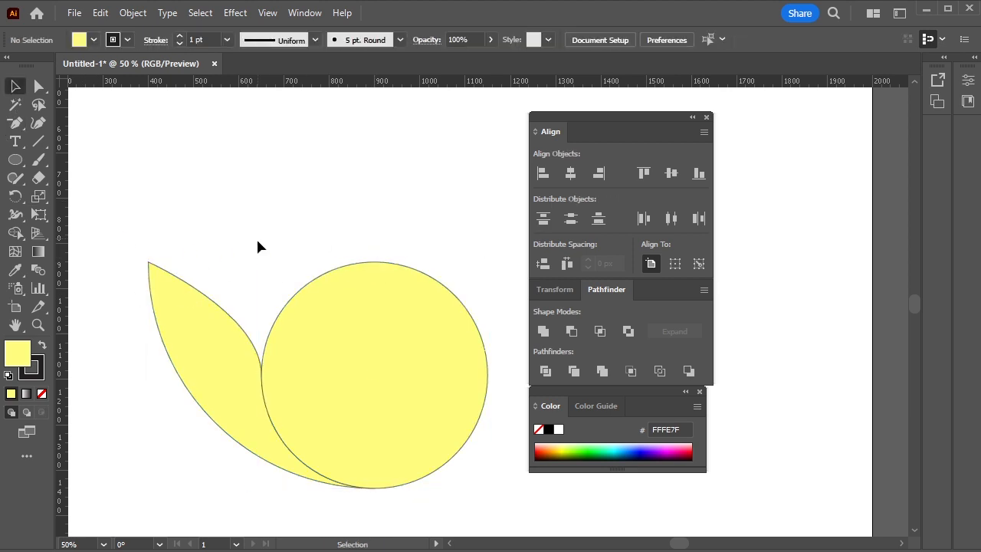
Extend the upper handle of the petal's anchor on the circle's left edge upward to round the petal's upper curve
left_click(44, 88)
left_click(252, 382)
scroll(254, 385, "up", 1)
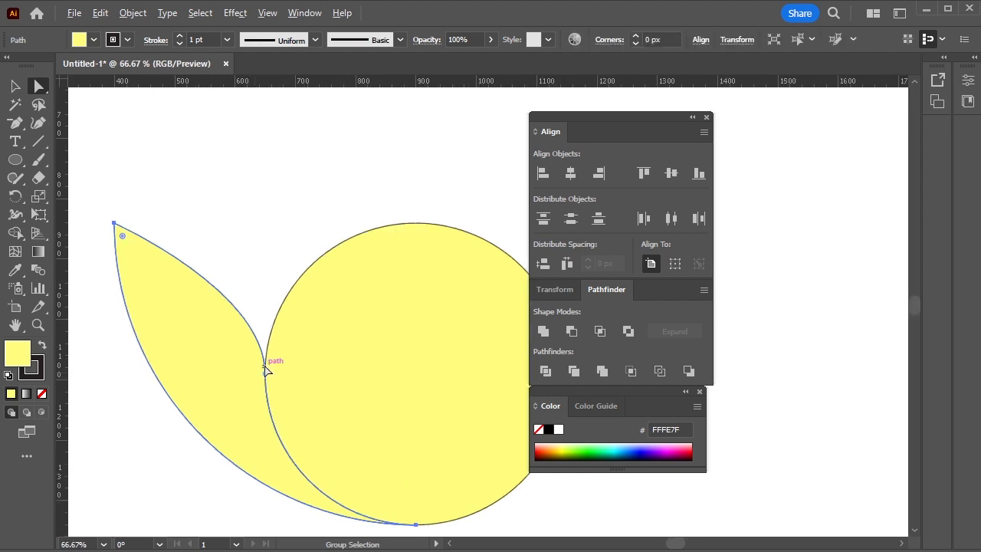
left_click(265, 374)
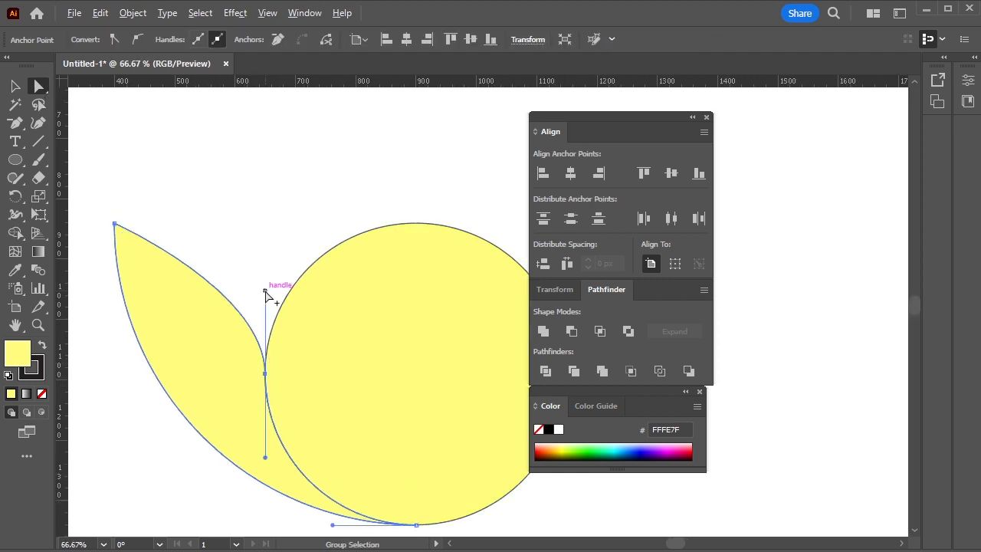
left_click_drag(265, 291, 269, 176)
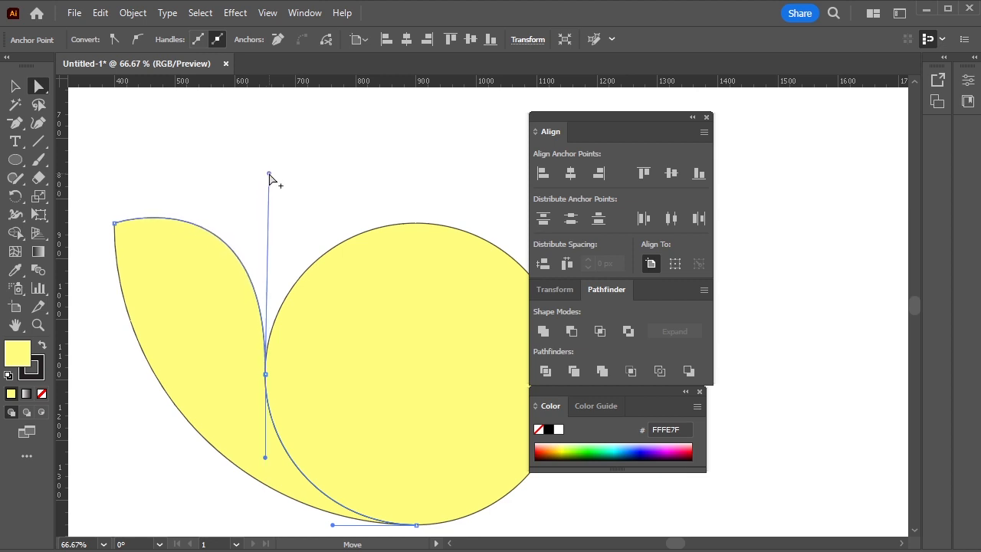
left_click(299, 202)
scroll(295, 225, "down", 2)
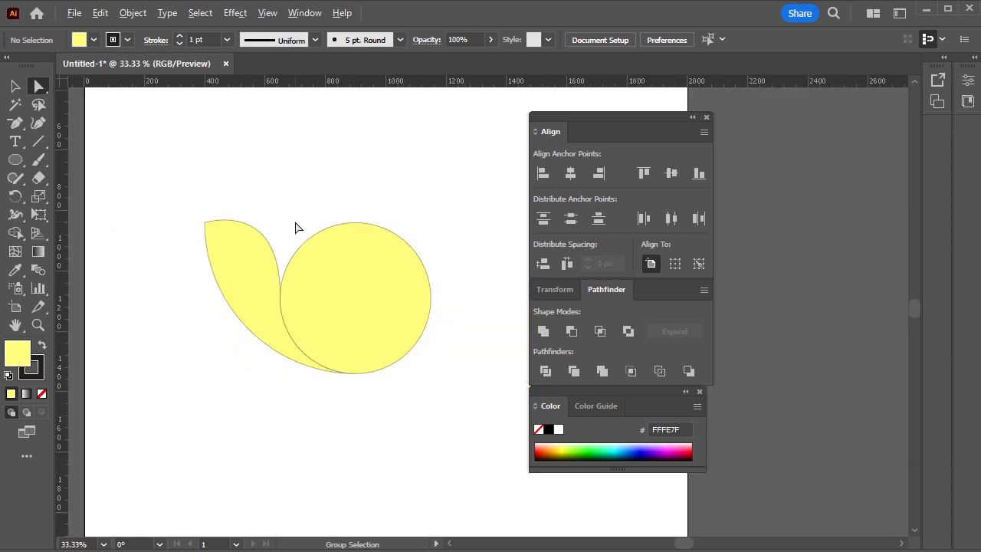
Remove the stroke from both the petal and the circle
scroll(324, 267, "up", 3)
scroll(368, 353, "up", 1)
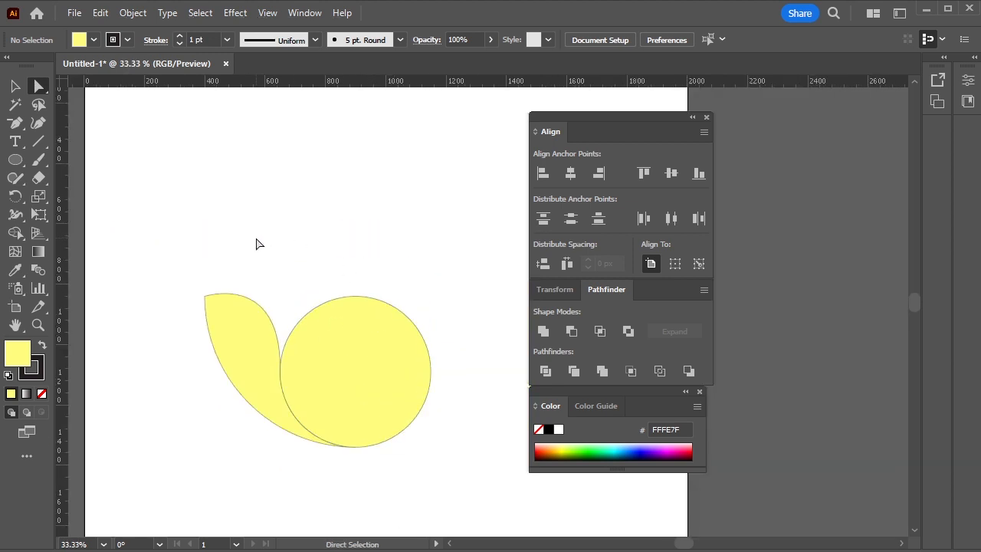
left_click_drag(305, 259, 257, 235)
left_click_drag(151, 217, 368, 430)
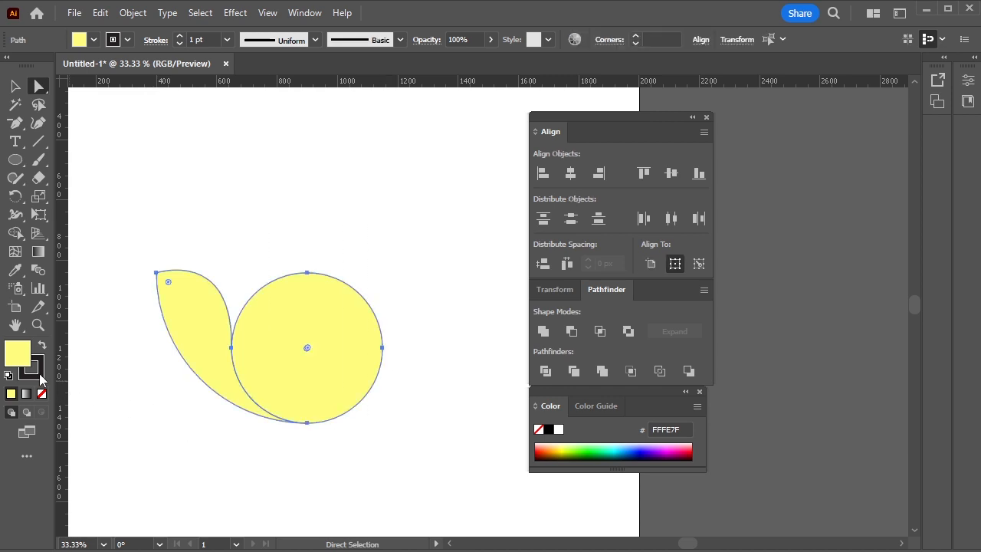
left_click(39, 376)
left_click(43, 393)
left_click(171, 424)
Rotate a copy of the petal clockwise around the circle's centre so that it overlaps the original
left_click(196, 317)
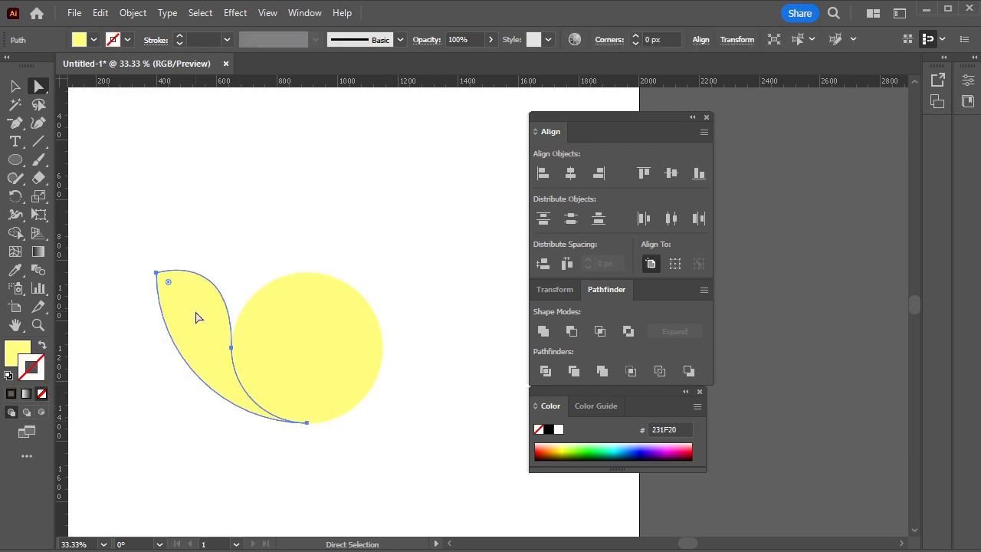
scroll(269, 330, "up", 1)
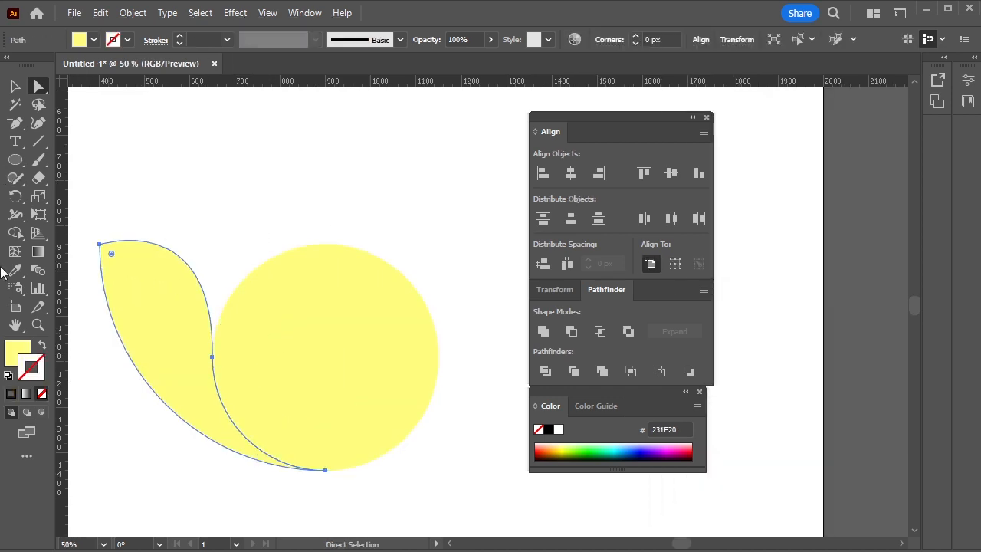
left_click(15, 196)
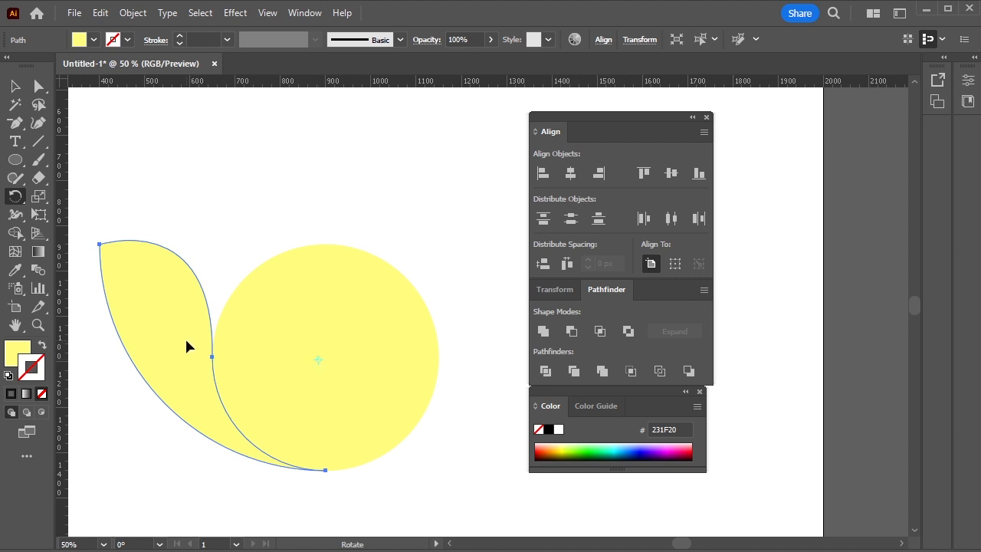
left_click_drag(186, 346, 212, 289)
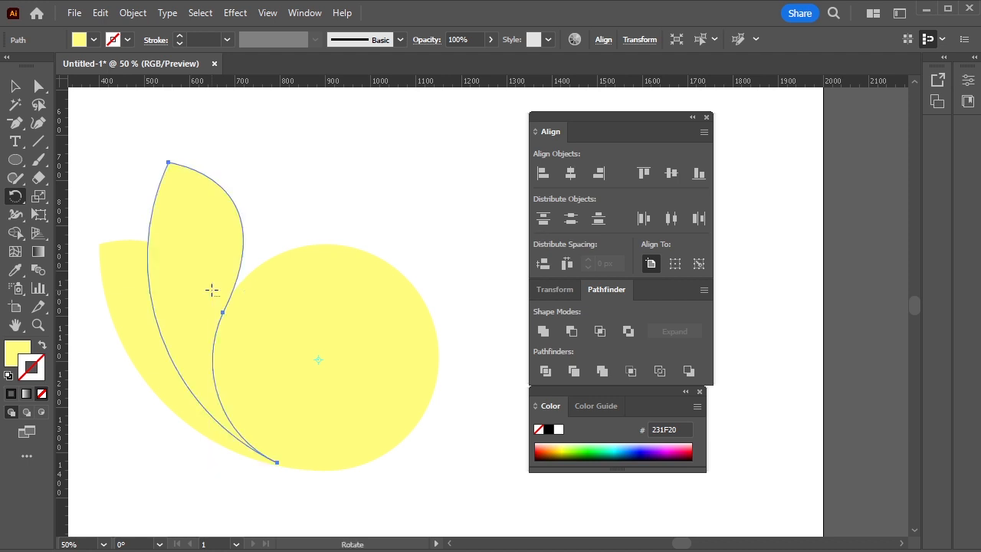
Repeat the rotated petal copy three more times around the top of the circle
key("a")
key("ctrl+d")
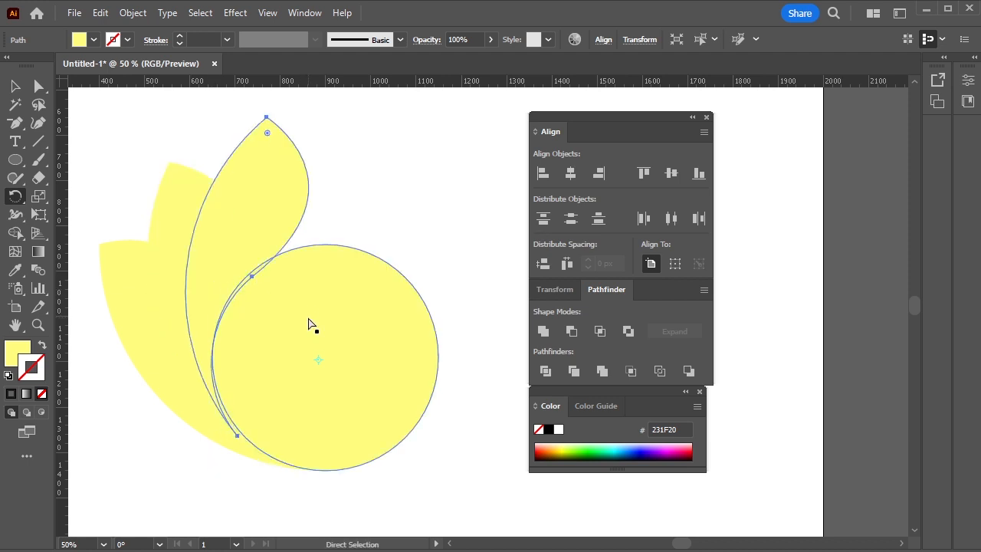
key("ctrl+d")
key("ctrl+d")
key("r")
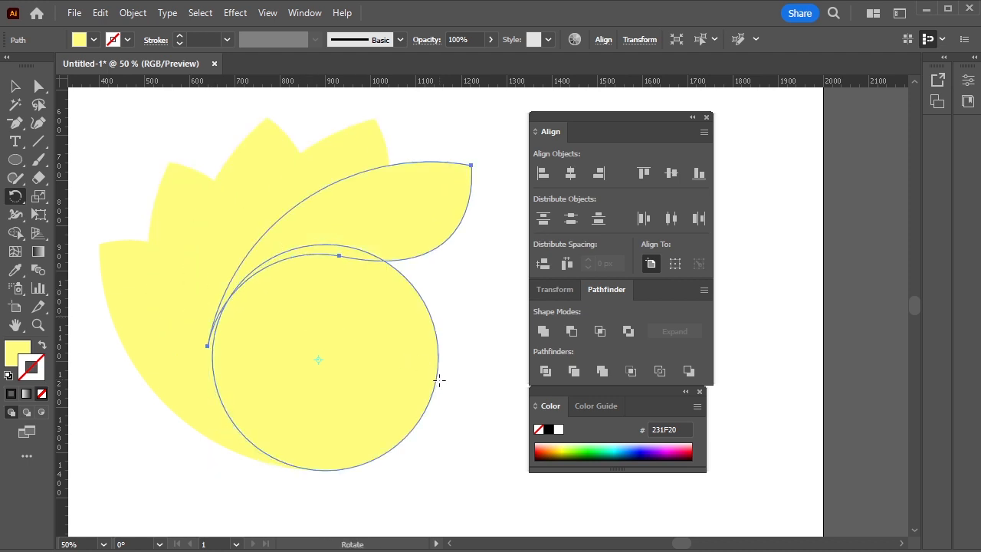
Delete the circle inside the petals
key("v")
left_click(393, 376)
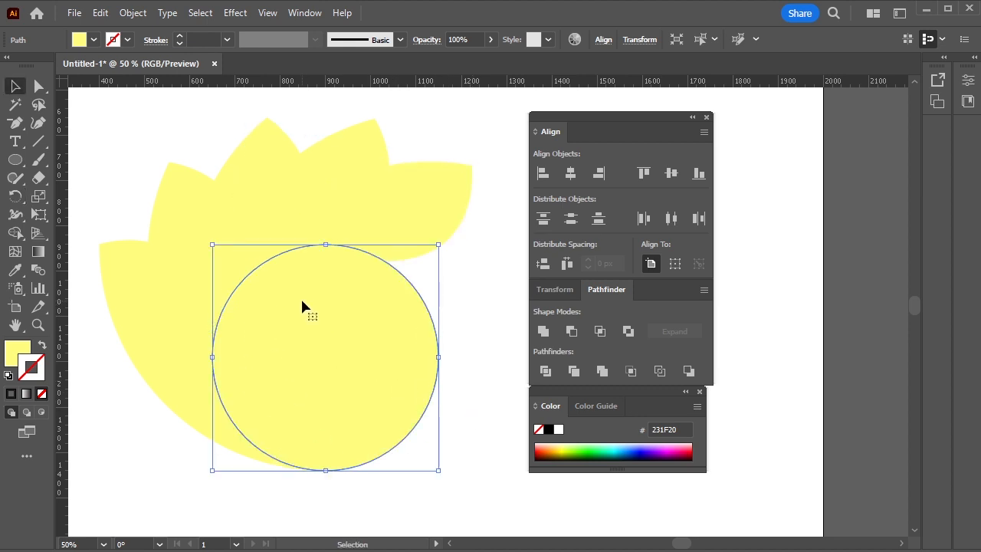
key("Delete")
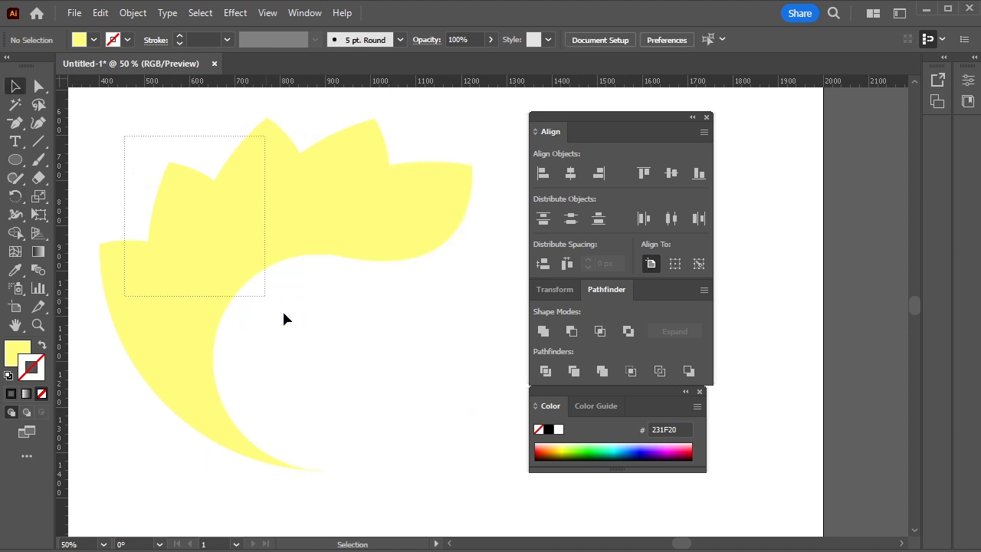
Select all the petals and change their fill to the pale turquoise D4FFF7
left_click_drag(284, 318, 291, 326)
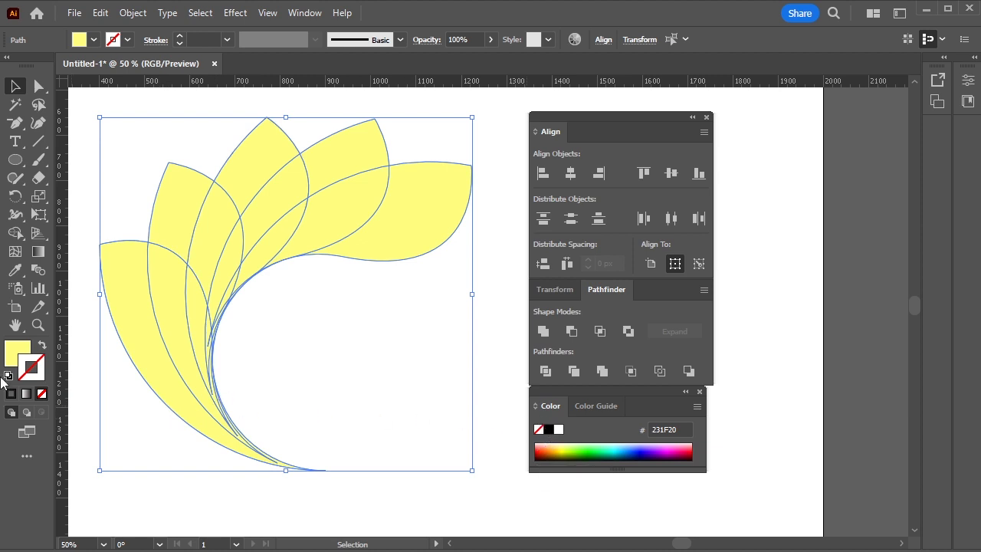
double_click(21, 357)
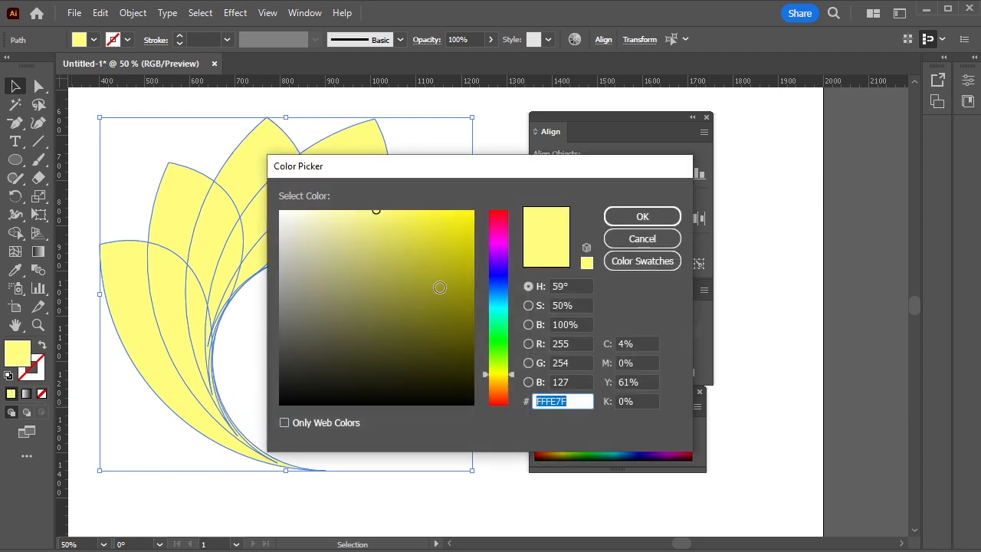
left_click(491, 315)
left_click_drag(335, 224, 311, 209)
left_click(606, 219)
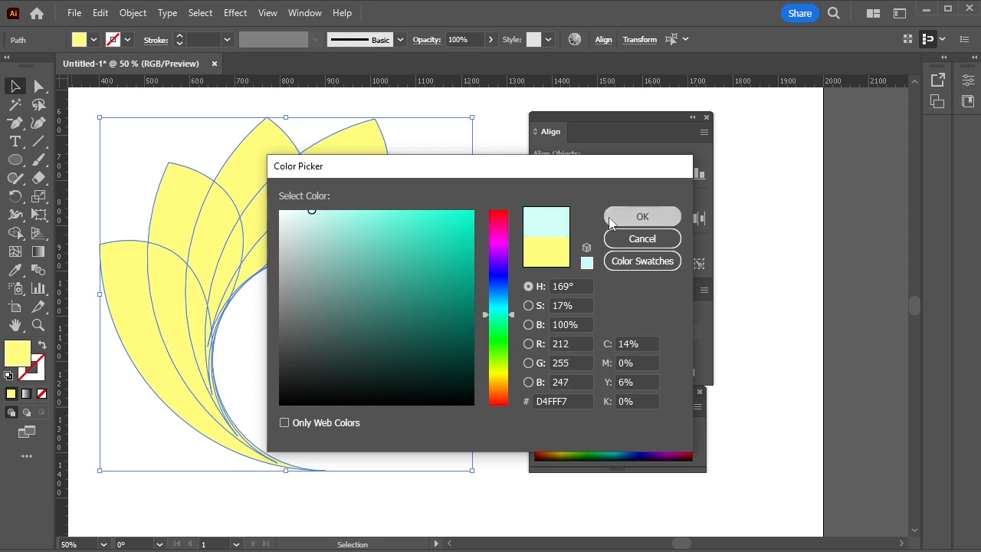
left_click(468, 281)
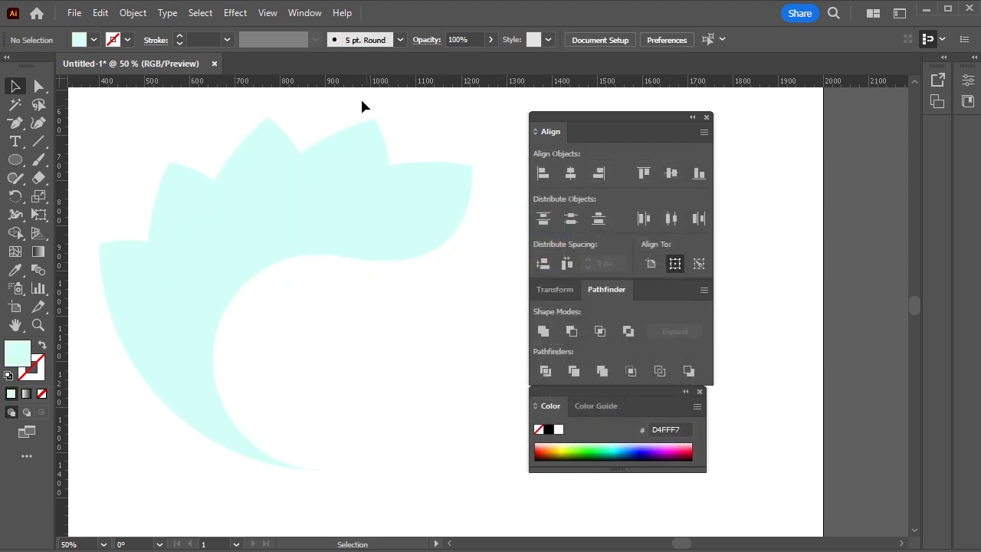
Set the blending mode of all the petals to Multiply in the Transparency settings
left_click(302, 14)
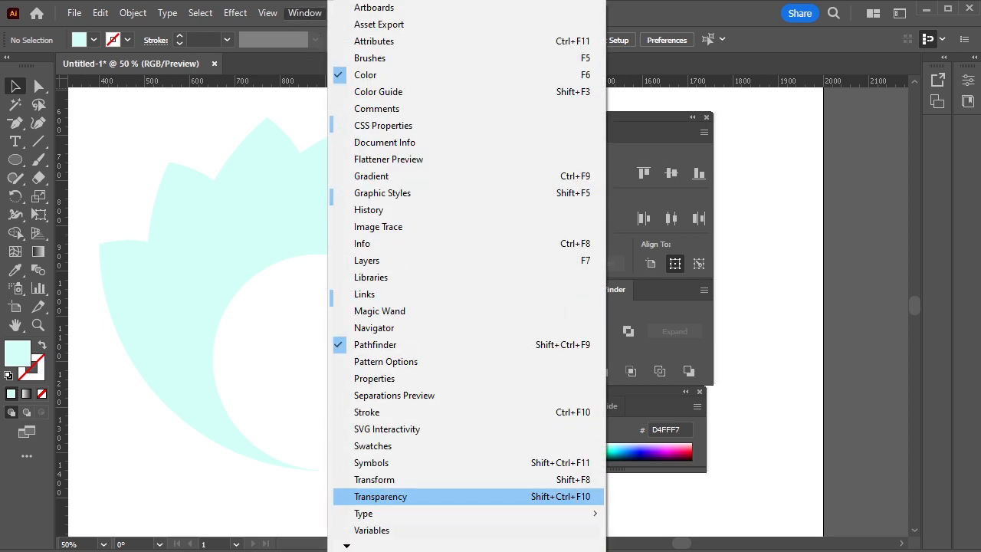
left_click(381, 496)
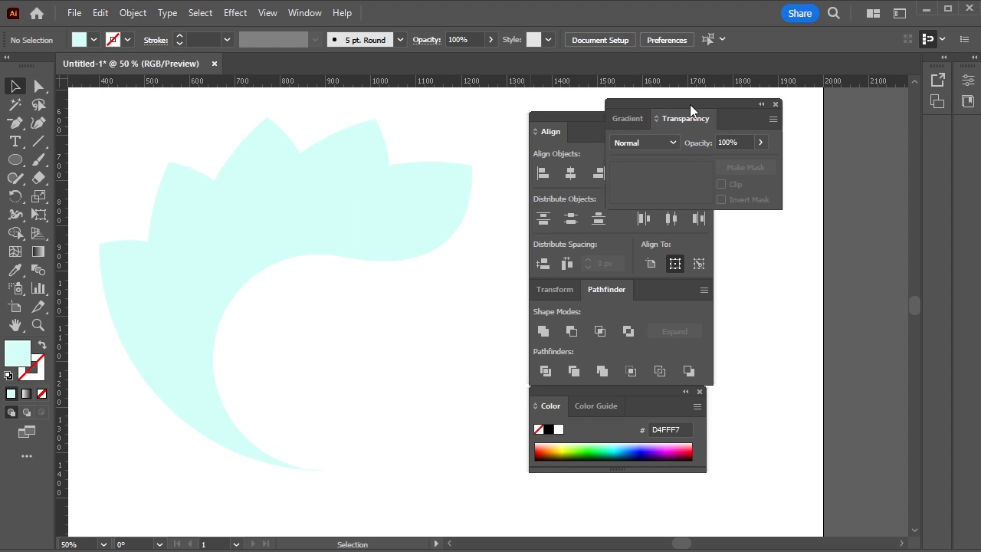
left_click_drag(690, 106, 595, 102)
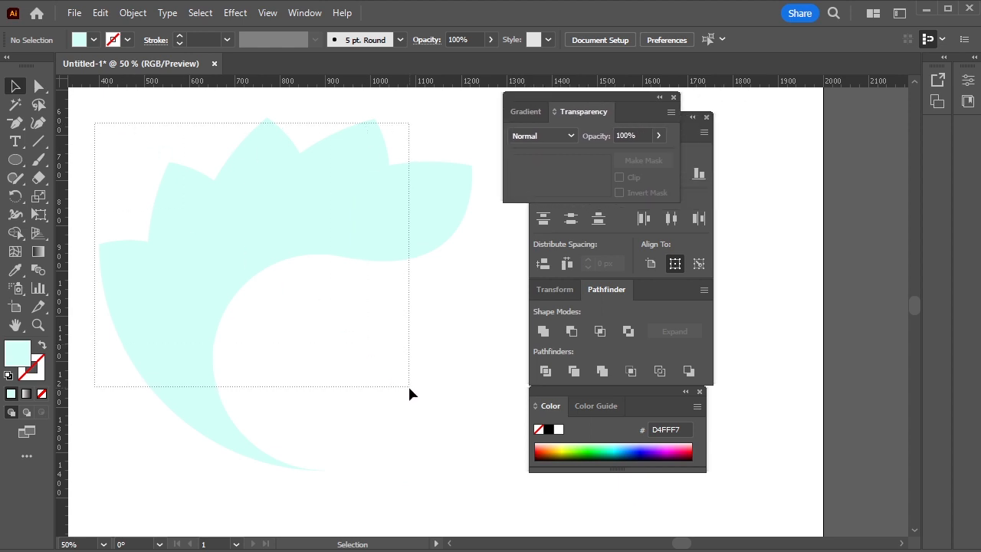
left_click_drag(409, 393, 409, 393)
left_click(568, 137)
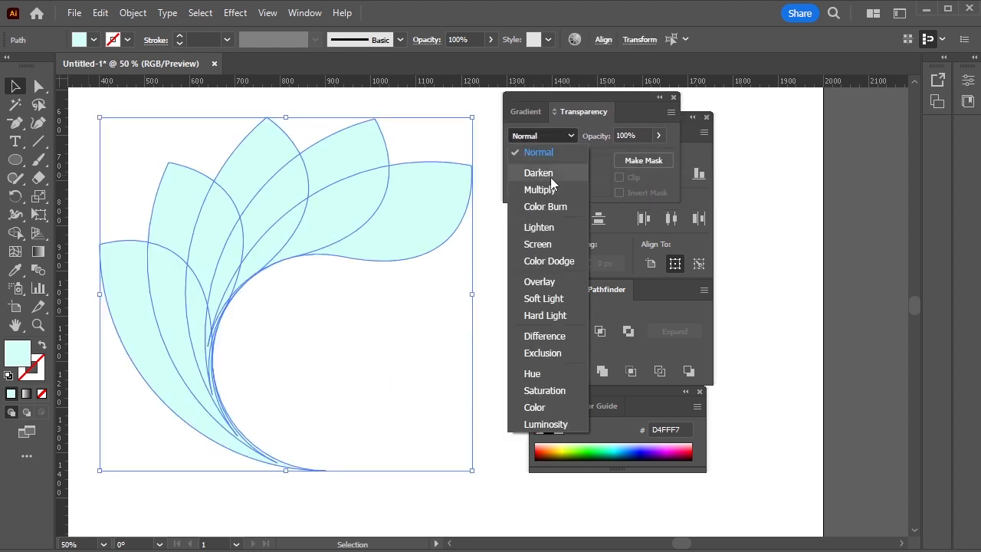
left_click(549, 189)
left_click(484, 263)
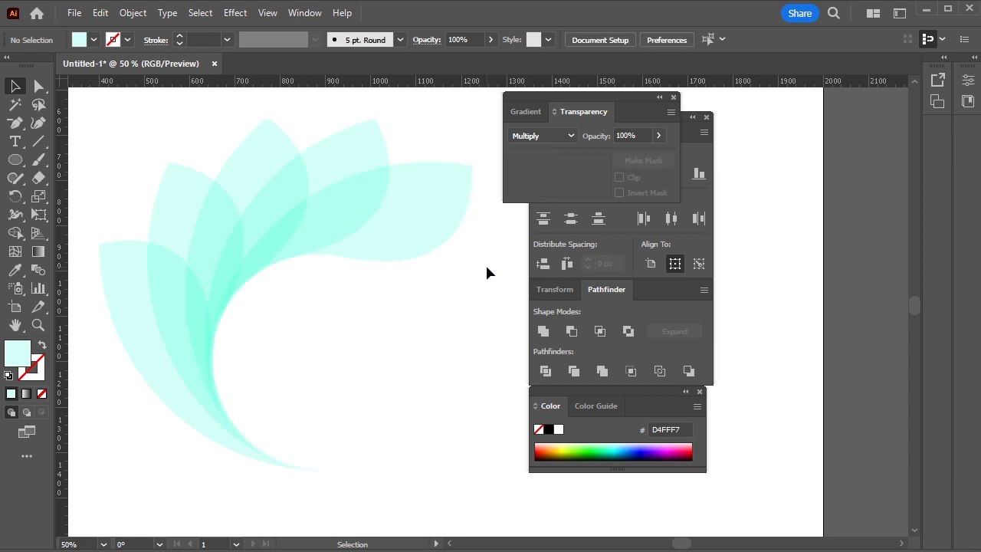
Rotate all the petals together counterclockwise so that their shared tip points to the upper right
key("ctrl+minus")
left_click_drag(383, 368, 433, 381)
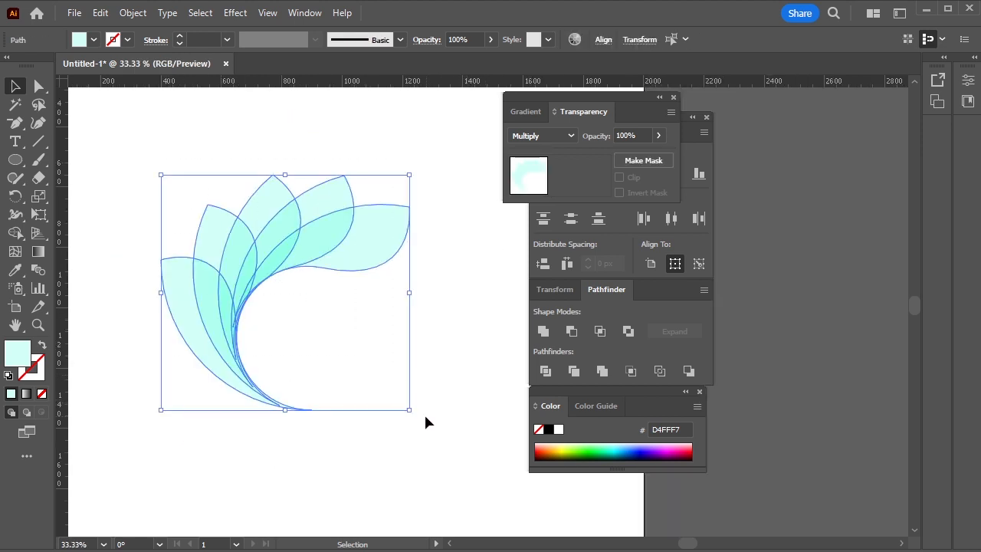
left_click_drag(415, 414, 409, 238)
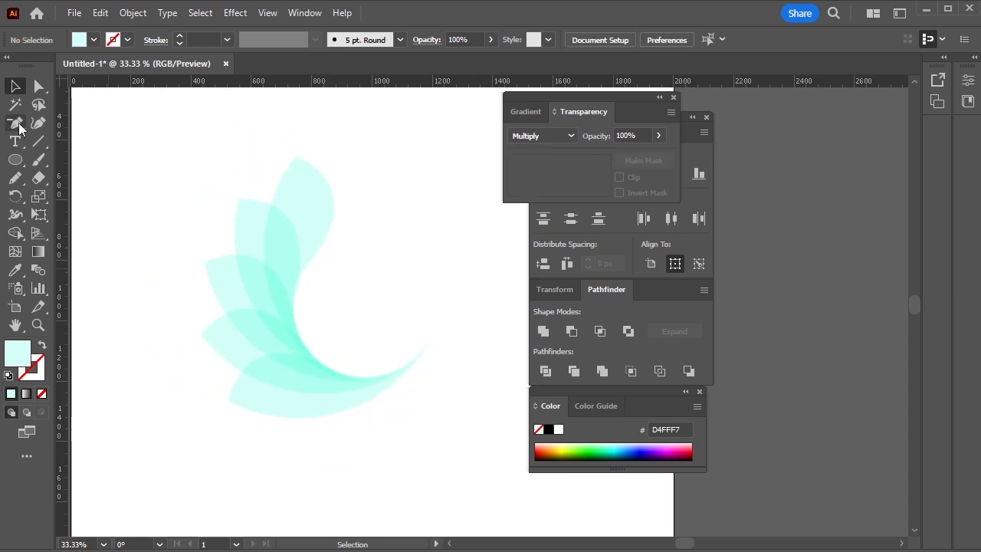
Draw an S-shaped curve with the Pen tool, running from right of the petals down to their shared tip
left_click_drag(20, 128, 78, 126)
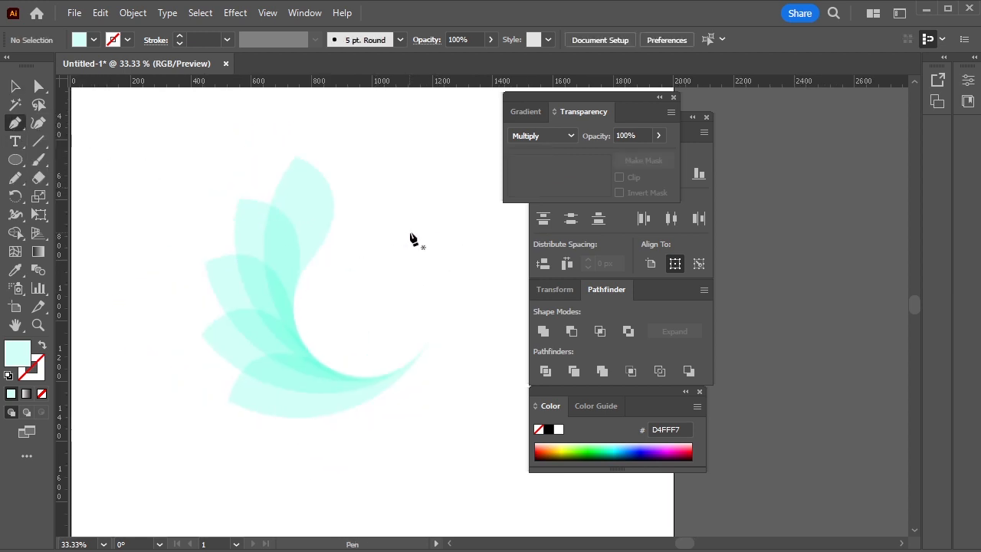
left_click(440, 218)
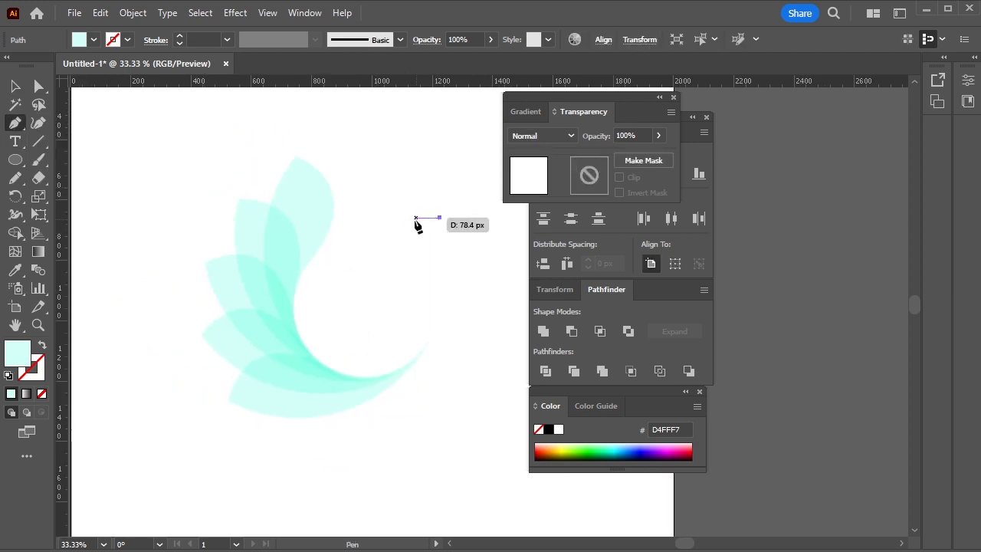
left_click_drag(427, 290, 476, 327)
left_click(427, 290)
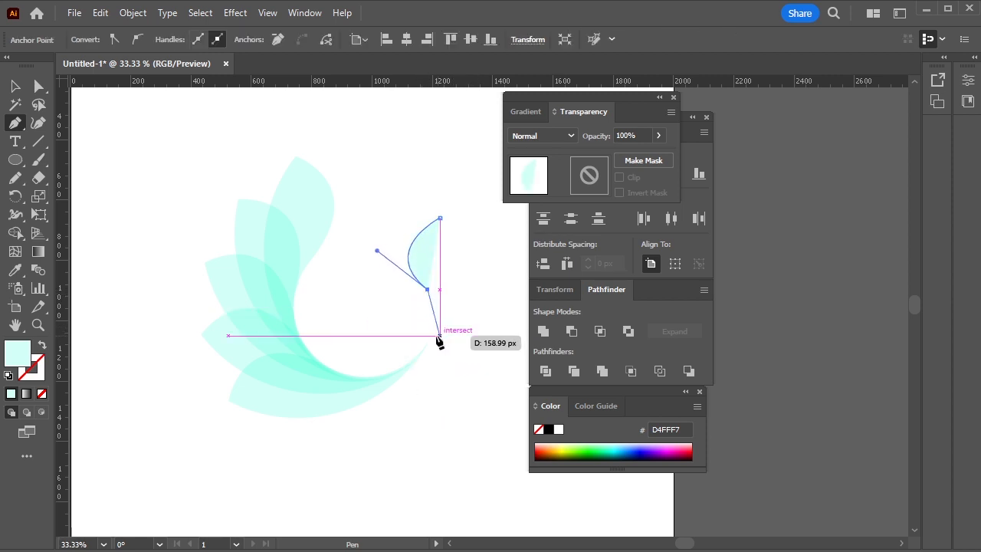
left_click_drag(432, 339, 415, 361)
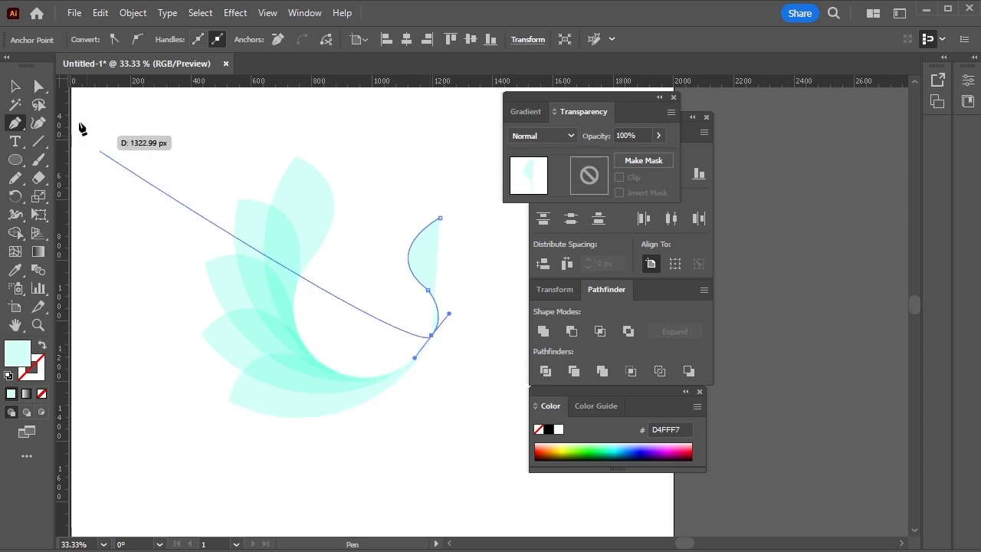
Swap the S-shaped curve's fill and stroke colours and set its stroke weight to 60 pt
left_click(15, 87)
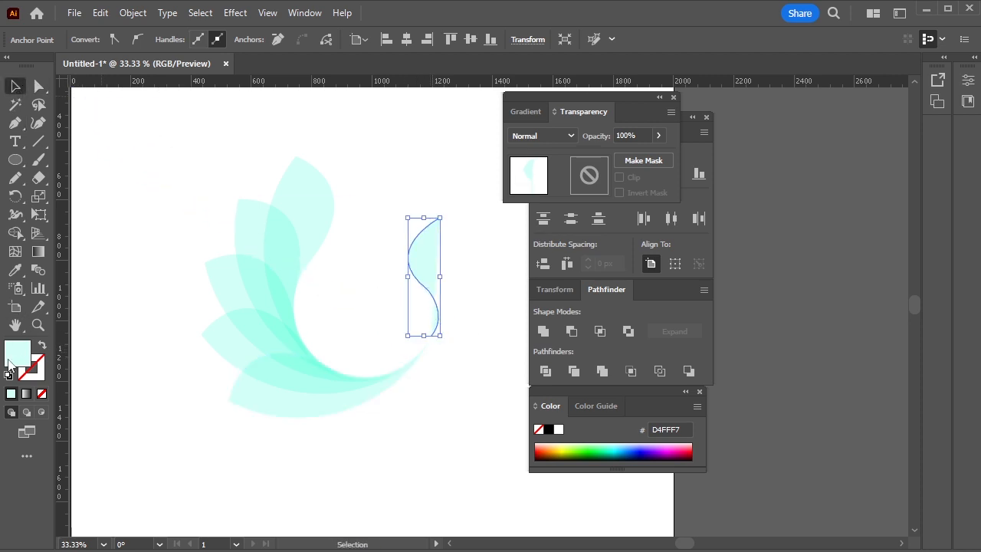
left_click(44, 346)
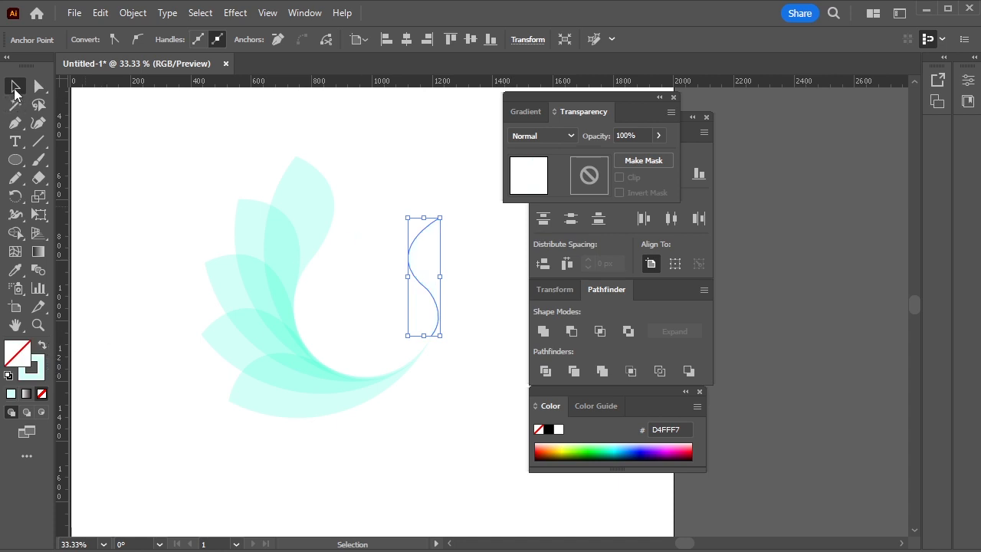
left_click(454, 280)
left_click_drag(449, 285, 449, 283)
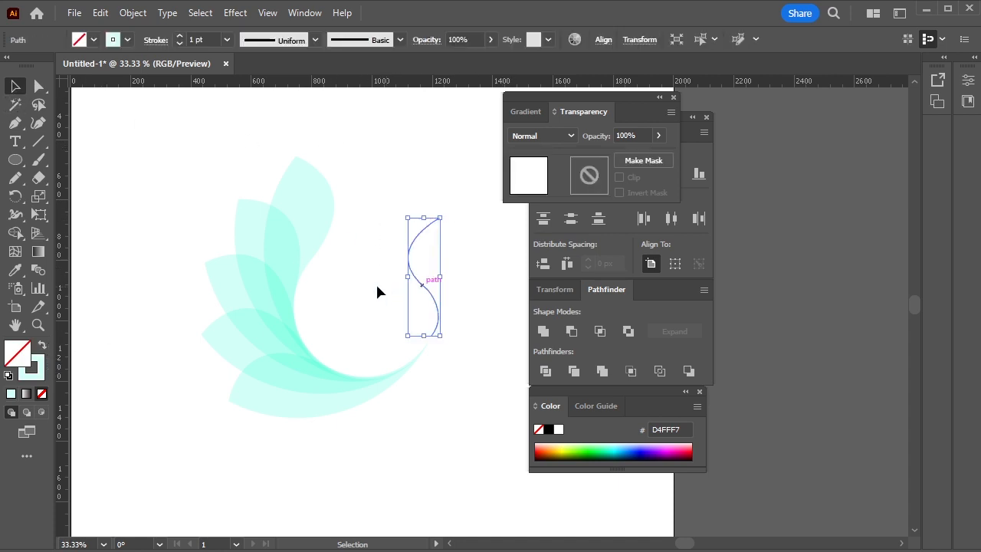
left_click(227, 39)
left_click(251, 375)
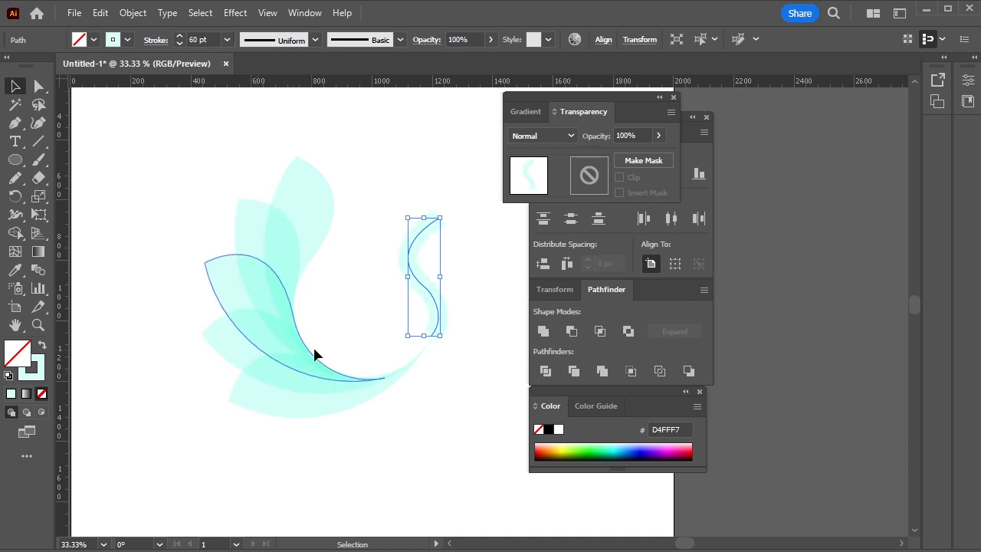
left_click(427, 203)
left_click(431, 290)
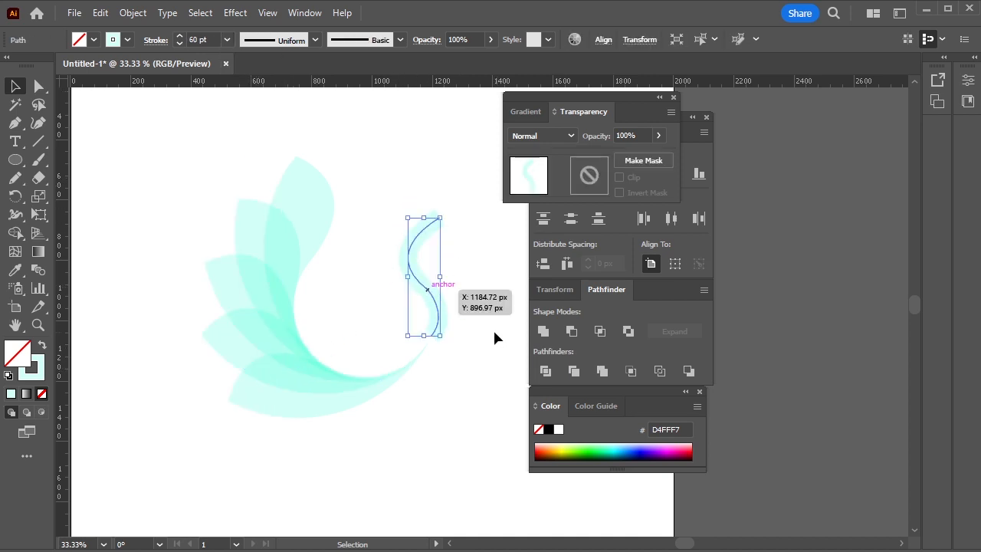
Apply the triangular variable width profile to the S-shaped curve so it tapers toward the petals' tip
left_click(315, 40)
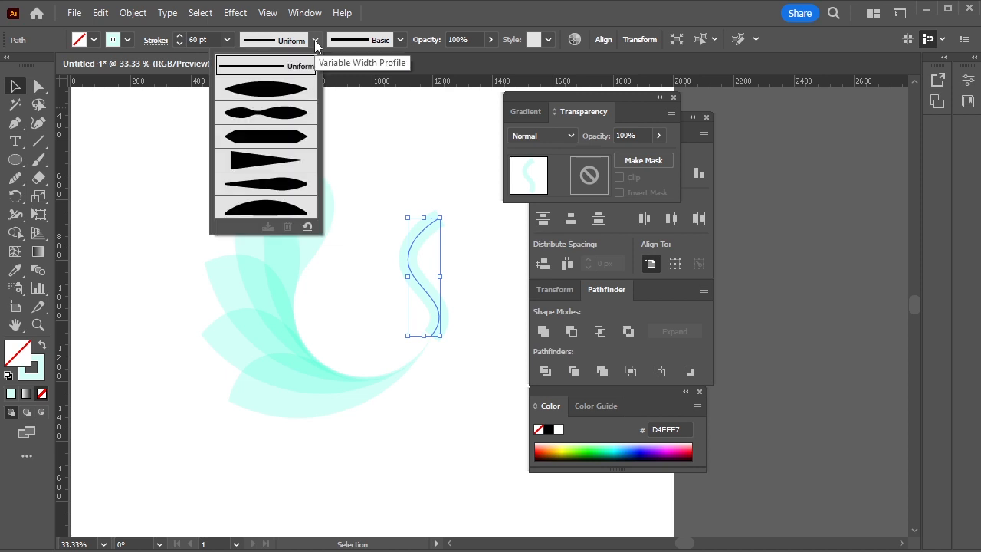
left_click(298, 188)
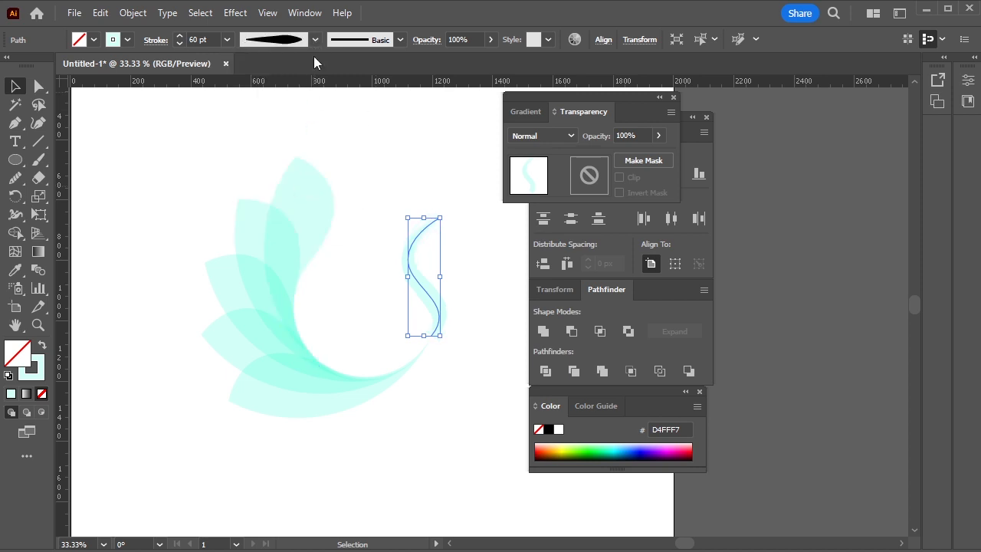
left_click(313, 40)
left_click(289, 160)
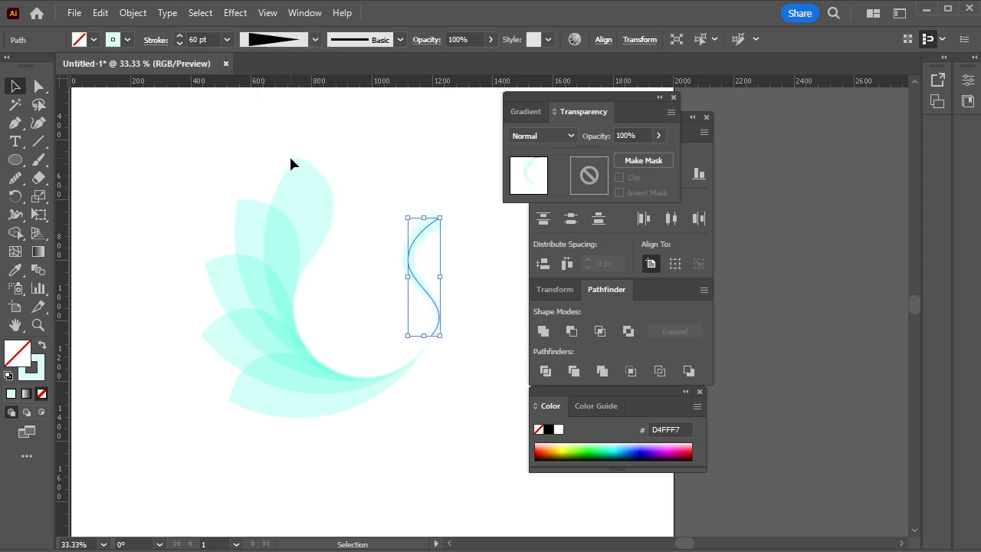
left_click(405, 182)
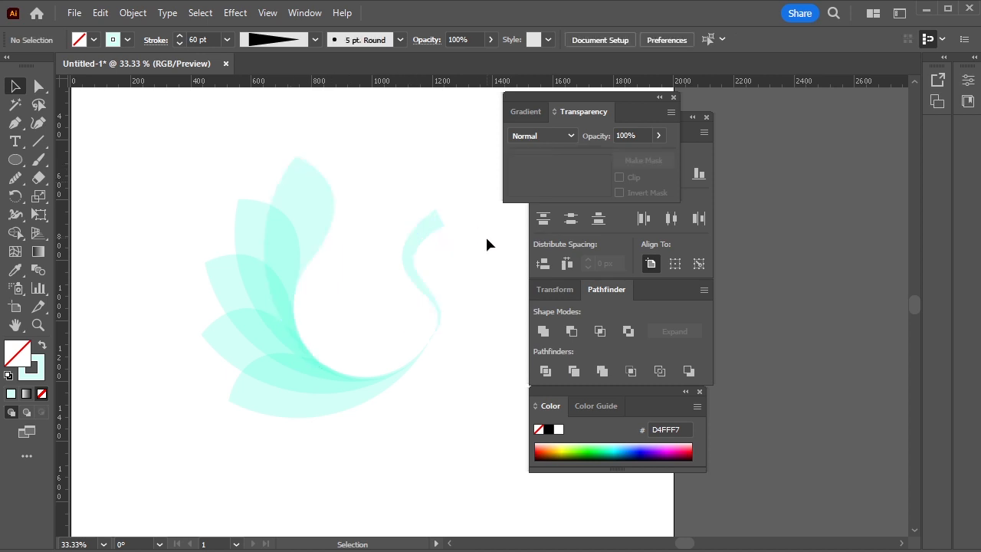
Give the S-shaped curve's stroke a round cap
left_click_drag(403, 192, 461, 270)
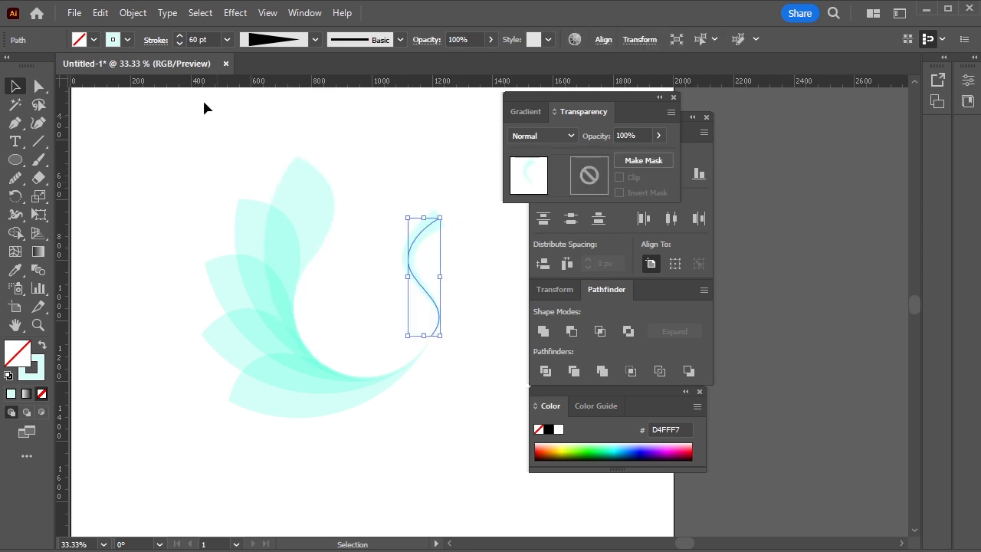
left_click(158, 43)
left_click(80, 80)
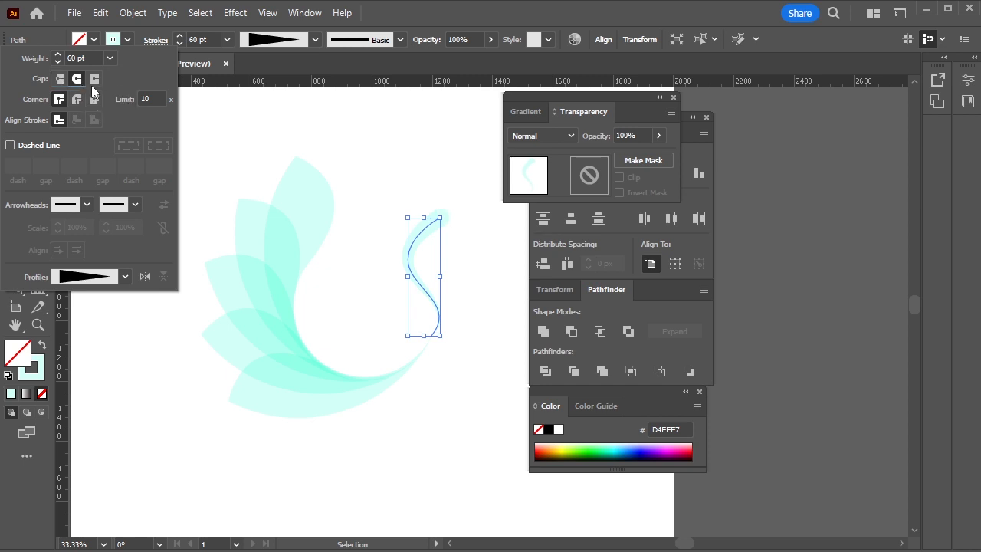
left_click(424, 186)
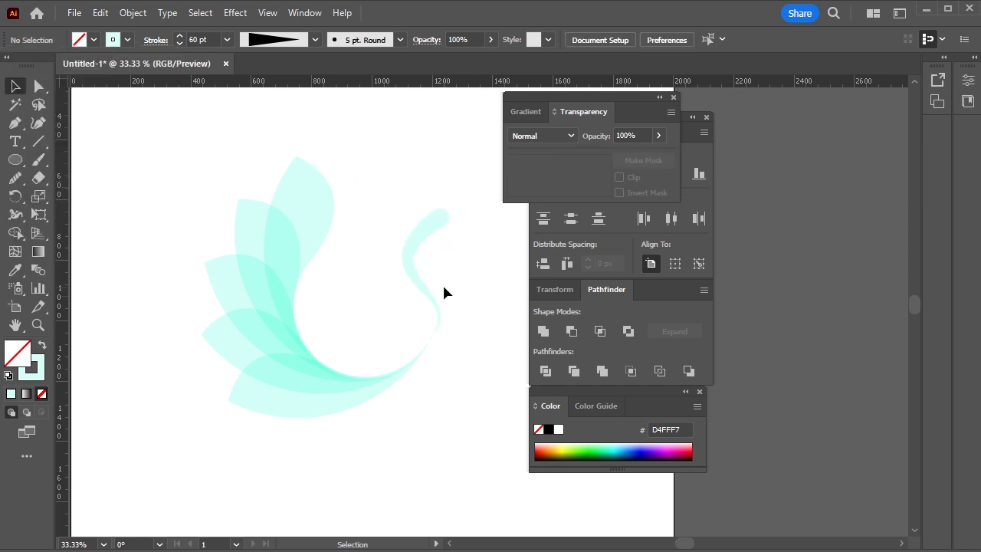
Scale the S-shaped curve down slightly, with its thin end near the petals' shared tip
left_click_drag(403, 206, 442, 272)
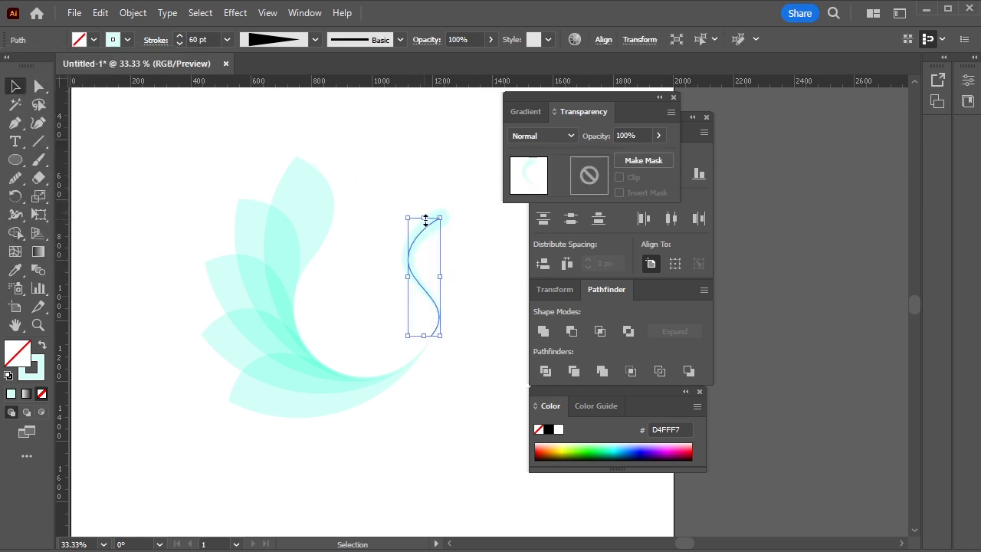
mouse_move(425, 220)
left_mouse_down()
mouse_move(457, 289)
mouse_move(434, 320)
mouse_move(426, 314)
left_mouse_up()
left_click(469, 274)
left_click(473, 311)
Rotate all the petals slightly clockwise and move the S-shaped curve so its thin end meets their shared tip
mouse_move(191, 154)
left_mouse_down()
mouse_move(251, 278)
mouse_move(389, 408)
left_mouse_up()
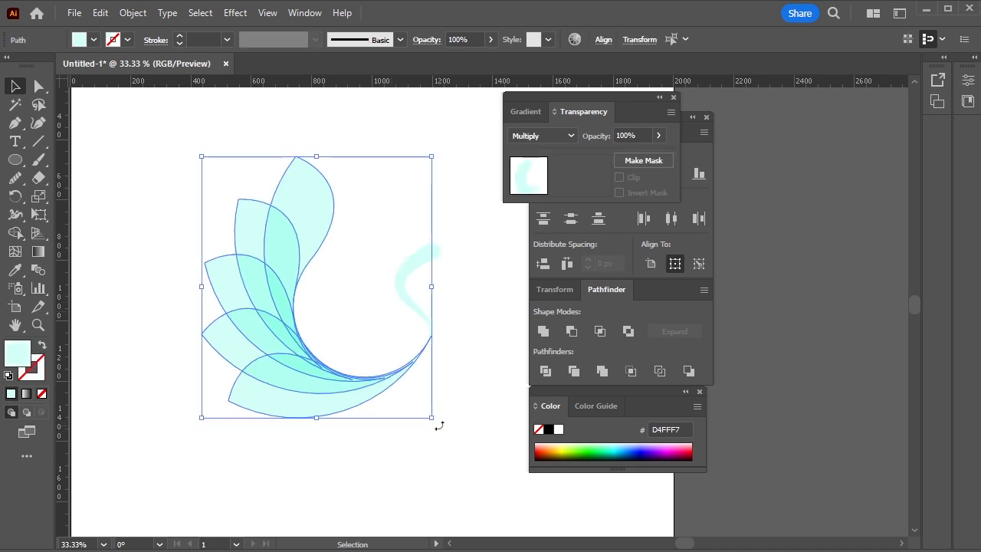
left_click_drag(436, 426, 433, 383)
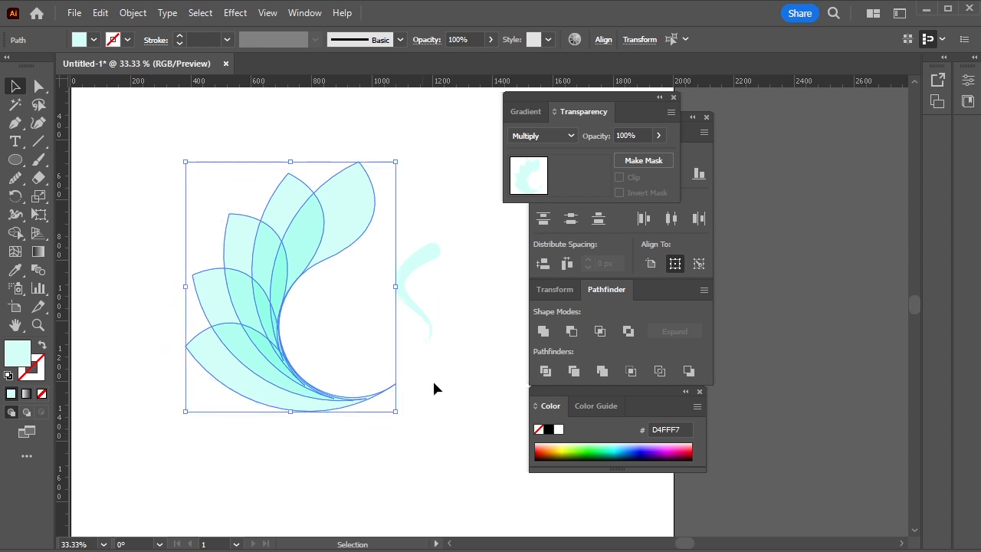
left_click_drag(399, 415, 393, 429)
left_click(488, 406)
left_click_drag(401, 290, 365, 334)
left_click(482, 346)
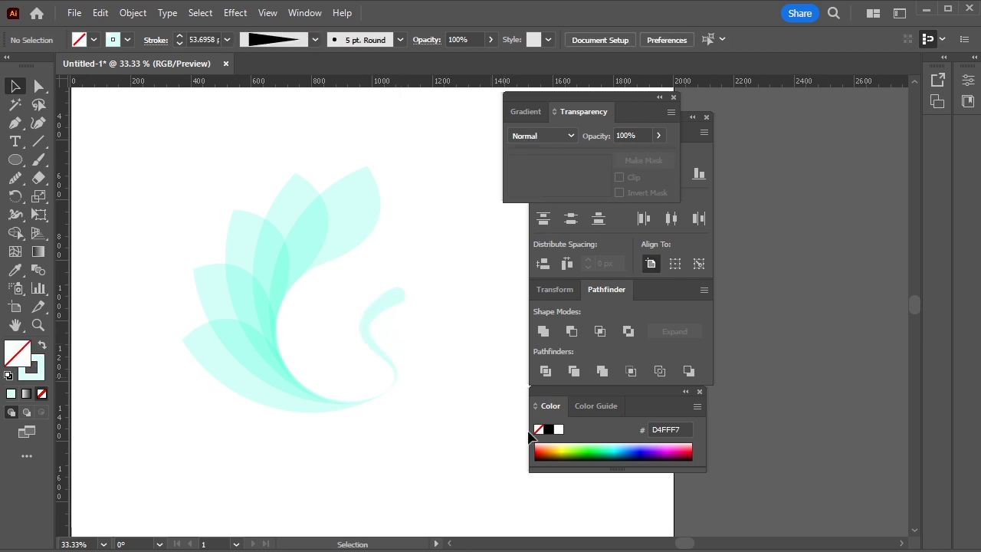
Hide the floating panels and delete the tapered S-shaped neck curve beside the petals
key("Tab")
key("ctrl+minus")
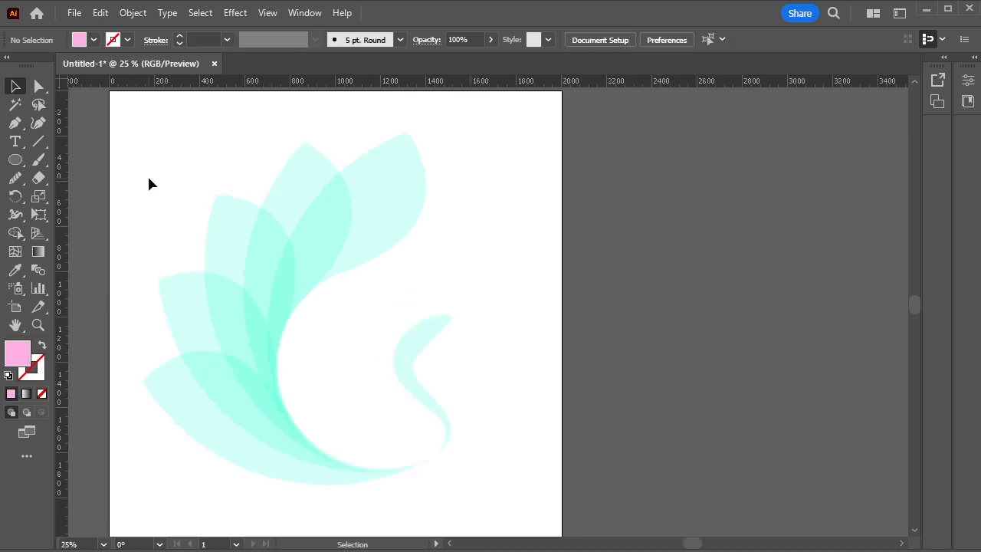
left_click(420, 400)
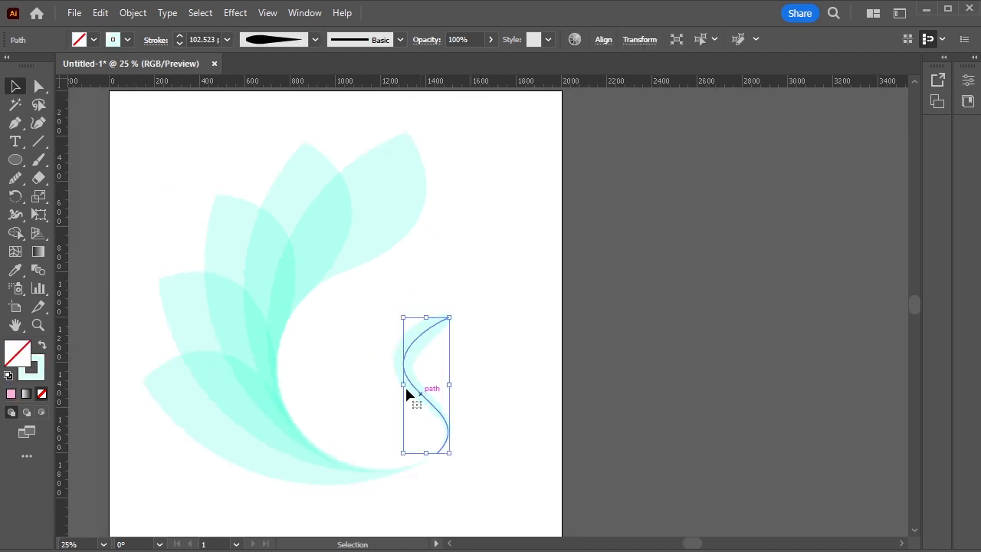
key("ctrl+a")
key("a")
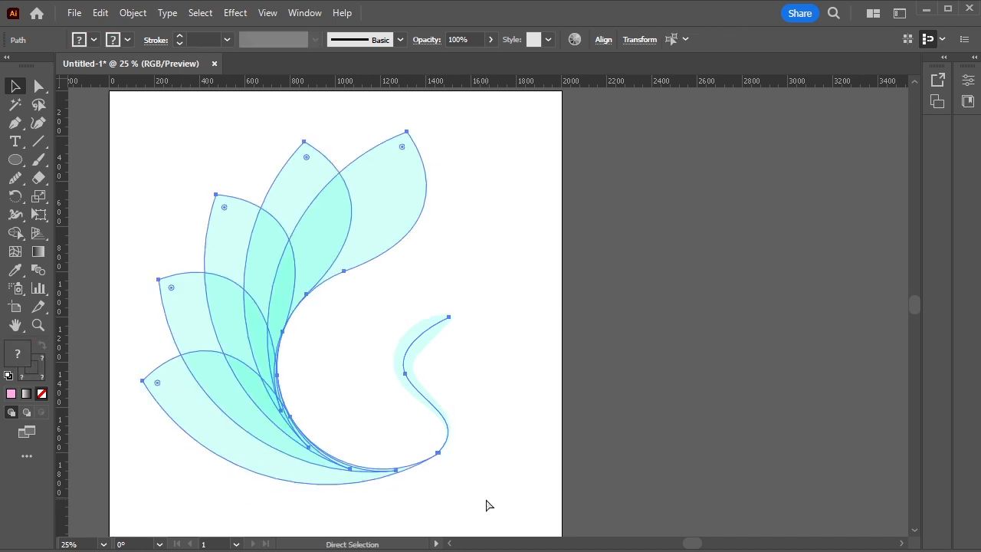
key("v")
left_click(483, 414)
left_click(412, 375)
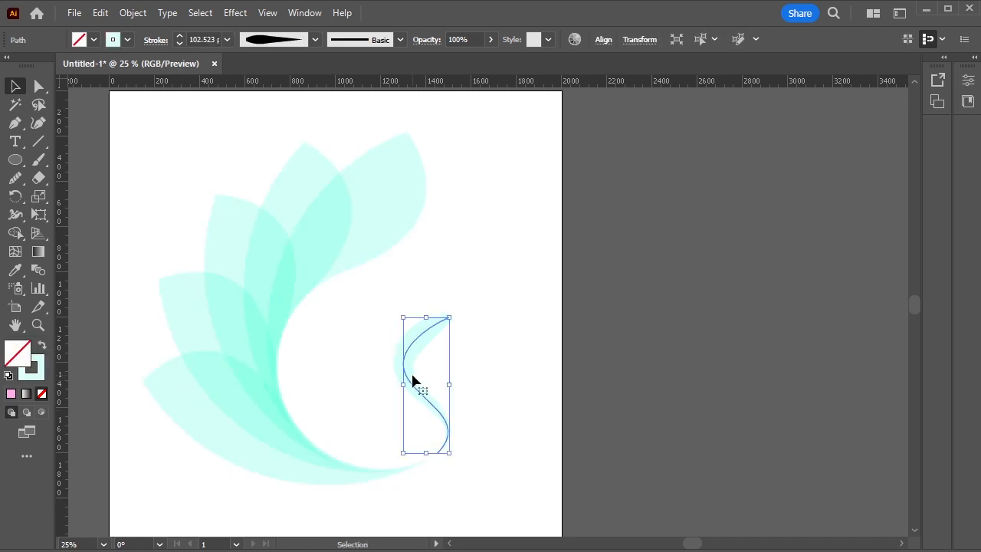
key("Delete")
Change the fill of all five petals to a light pink
left_click_drag(149, 153, 404, 444)
double_click(18, 353)
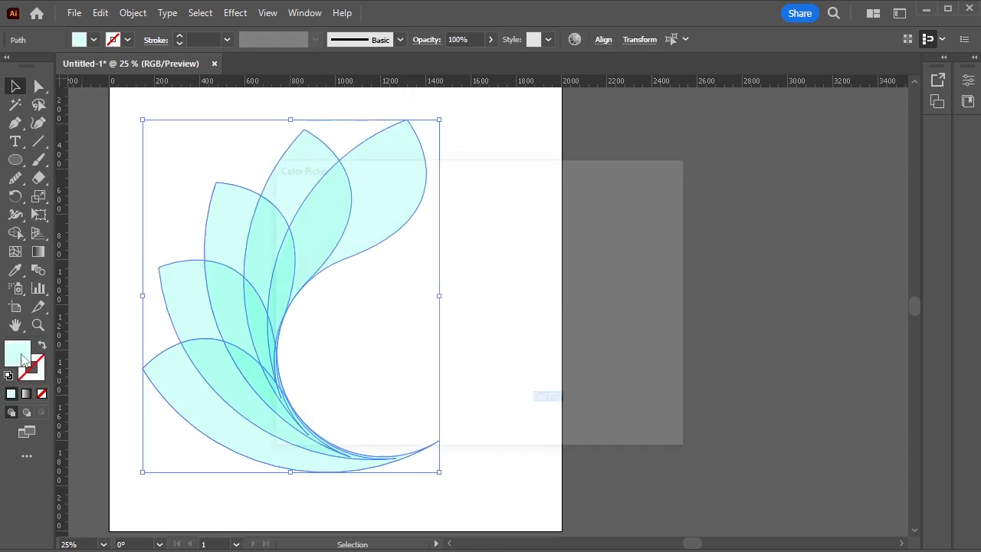
left_click_drag(482, 302, 487, 228)
mouse_move(349, 221)
left_mouse_down()
mouse_move(345, 207)
mouse_move(356, 210)
left_mouse_up()
left_click(643, 218)
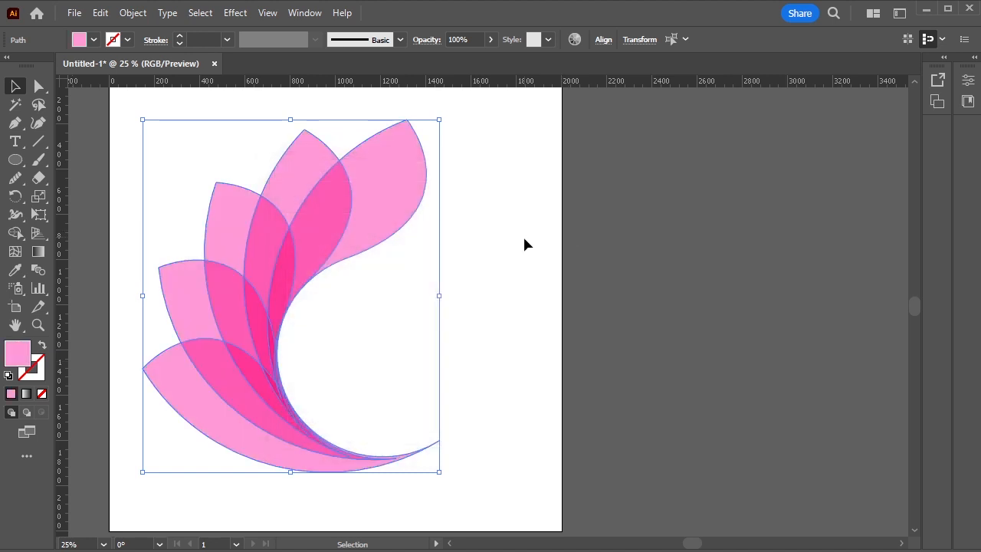
left_click(602, 377)
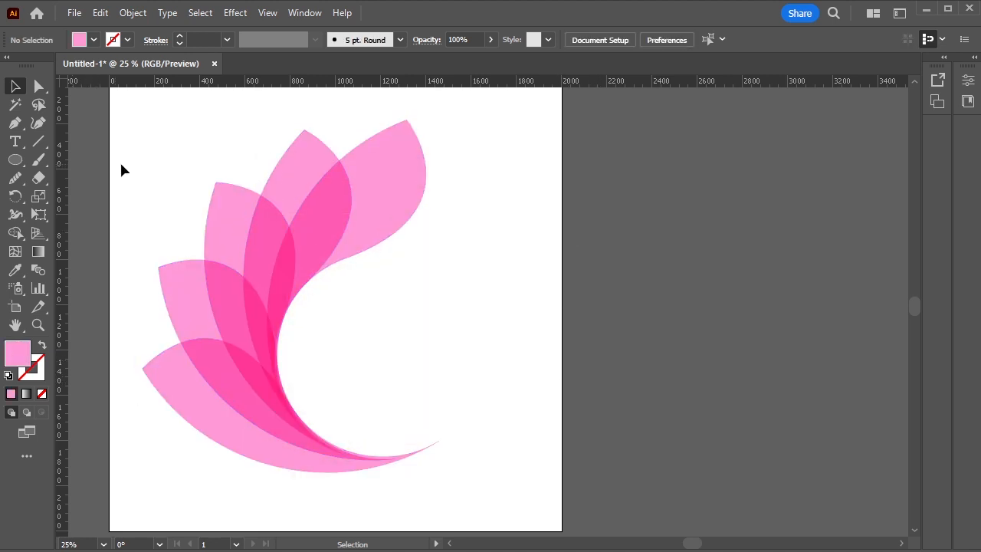
Recolor all five petals with a light lime green fill at hue 80°
left_click_drag(121, 169, 245, 460)
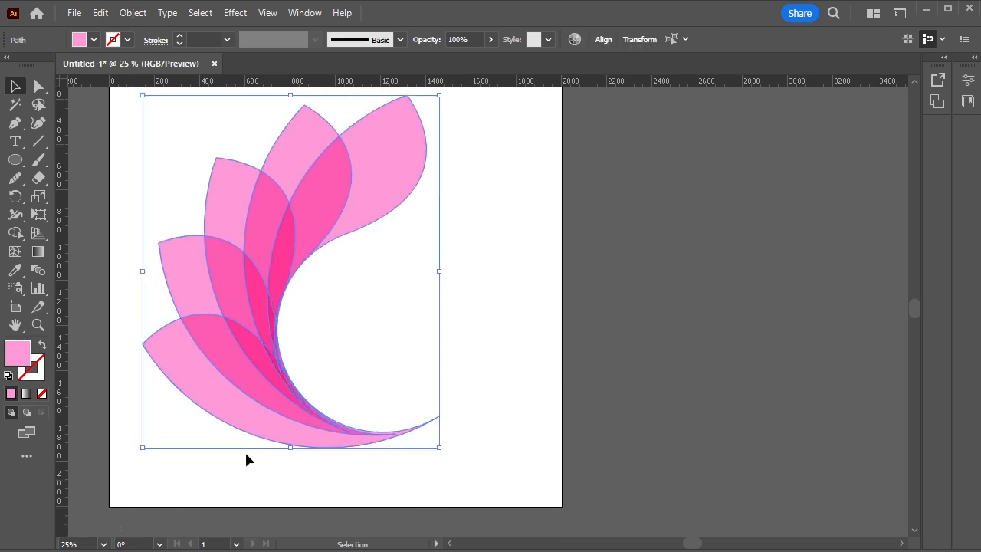
double_click(9, 351)
left_click_drag(508, 309, 510, 368)
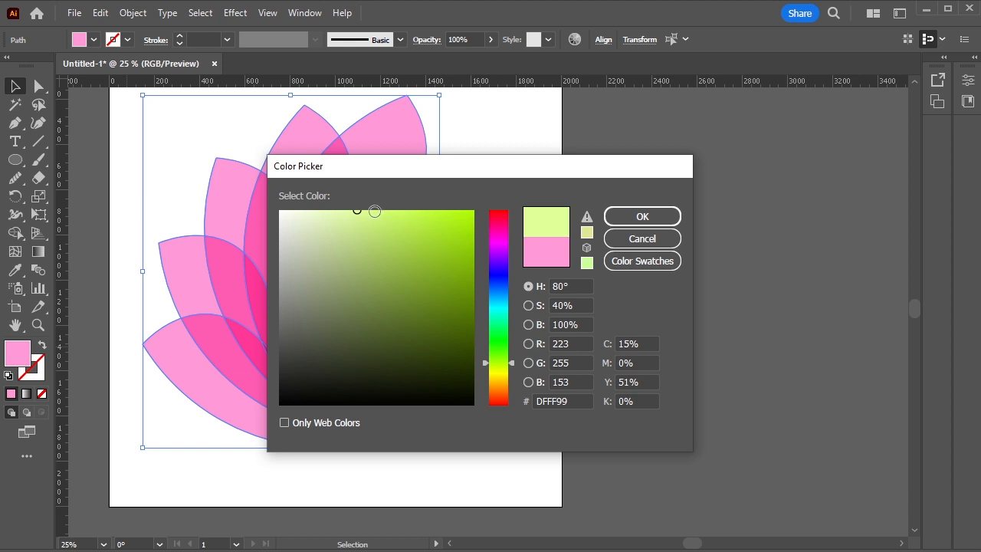
left_click(369, 212)
left_click(642, 218)
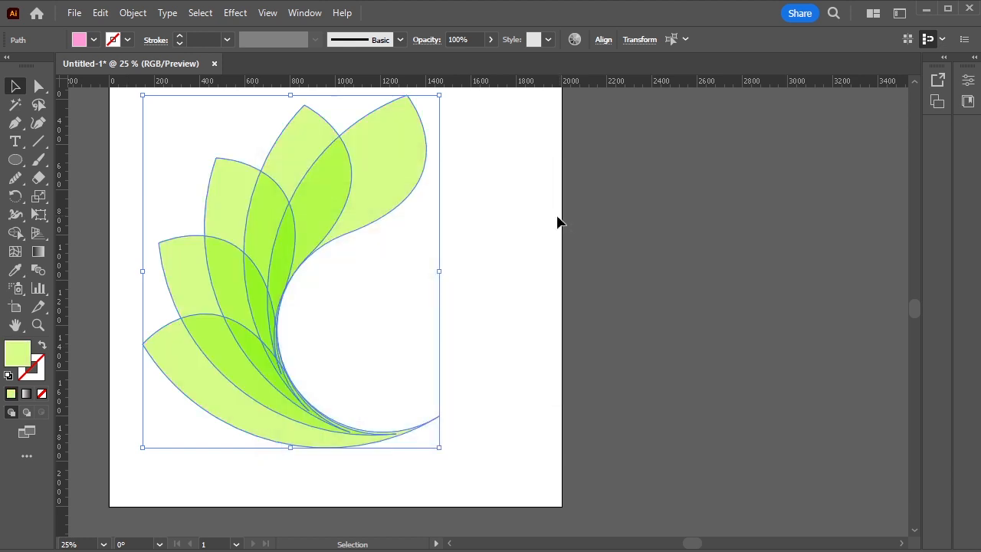
left_click(576, 248)
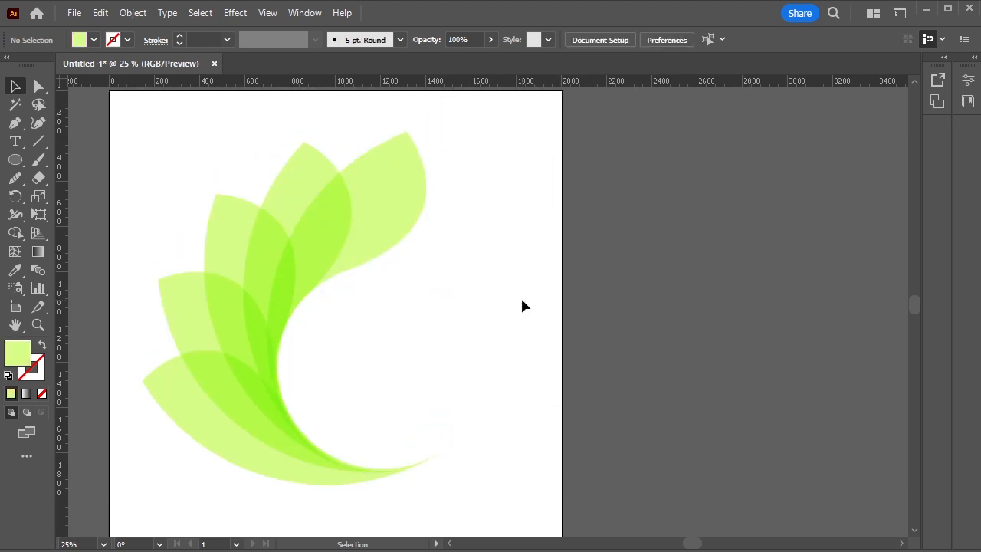